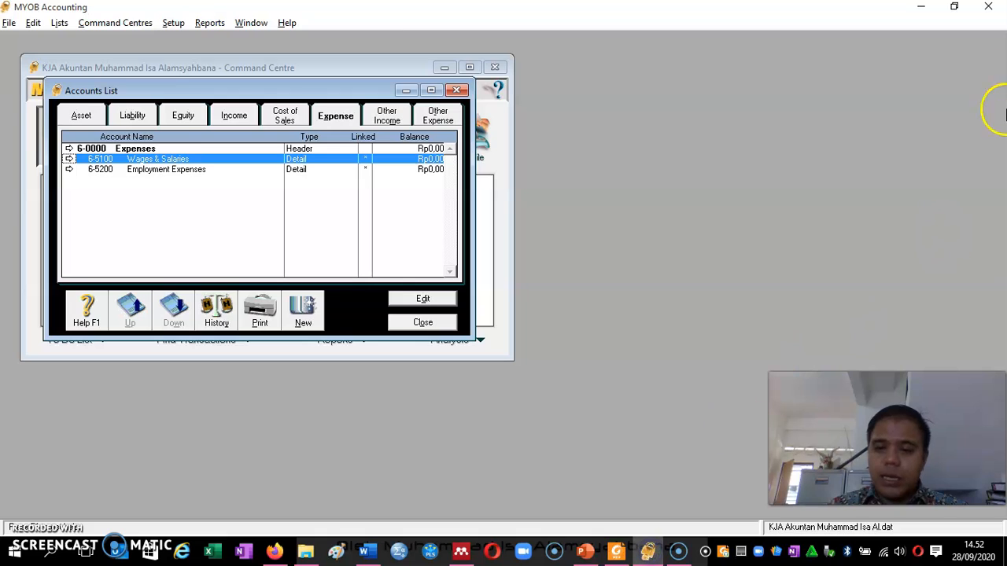
Close the accounts list and exit MYOB Accounting, acknowledging the closing splash screen
click(415, 323)
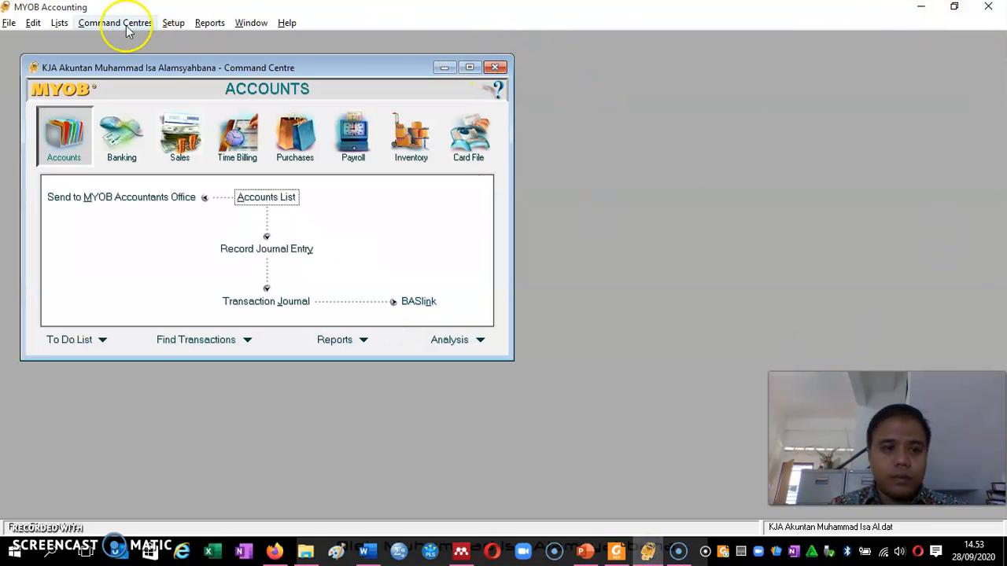
click(15, 24)
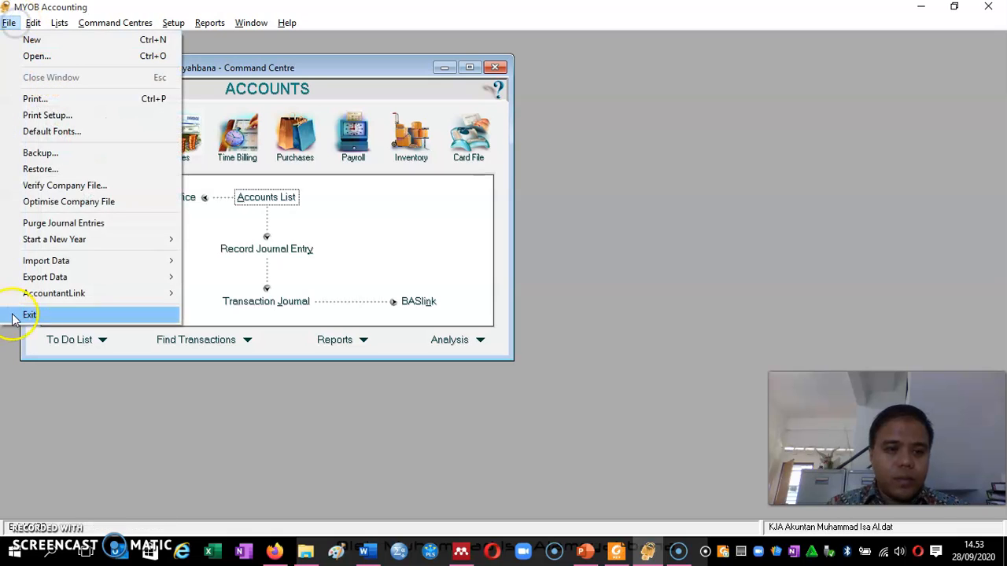
click(46, 316)
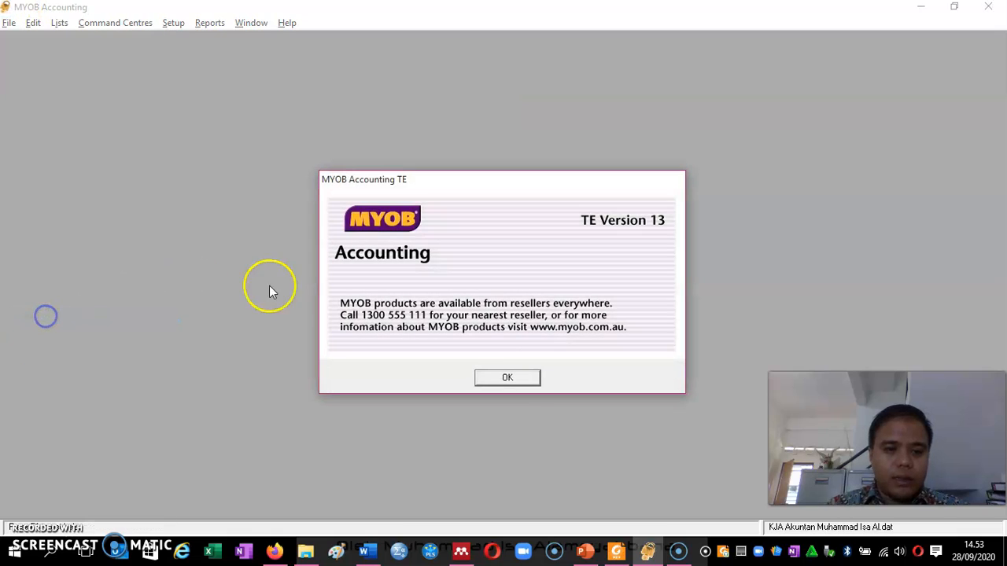
click(519, 379)
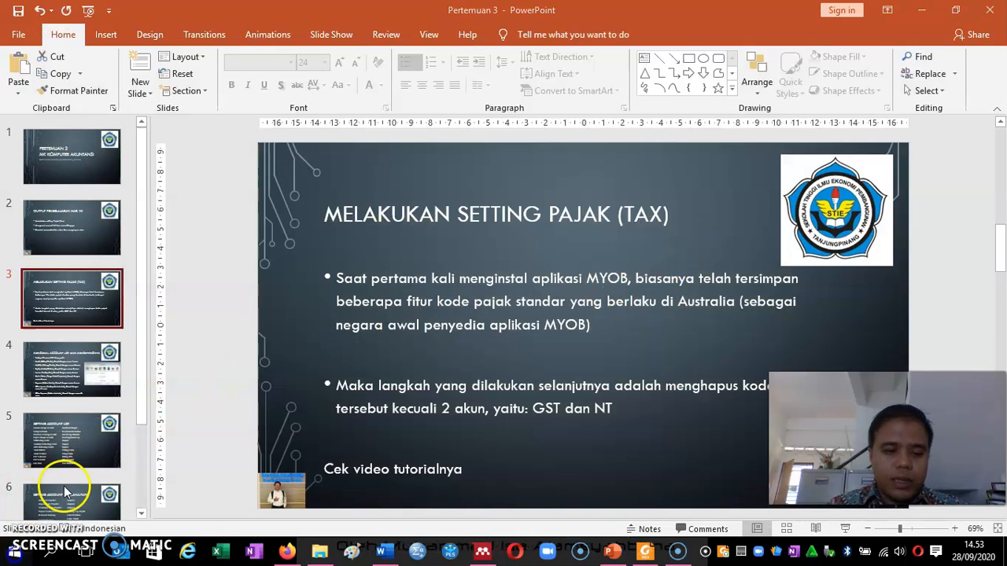
Start MYOB Accounting again and dismiss its opening splash screen
click(11, 554)
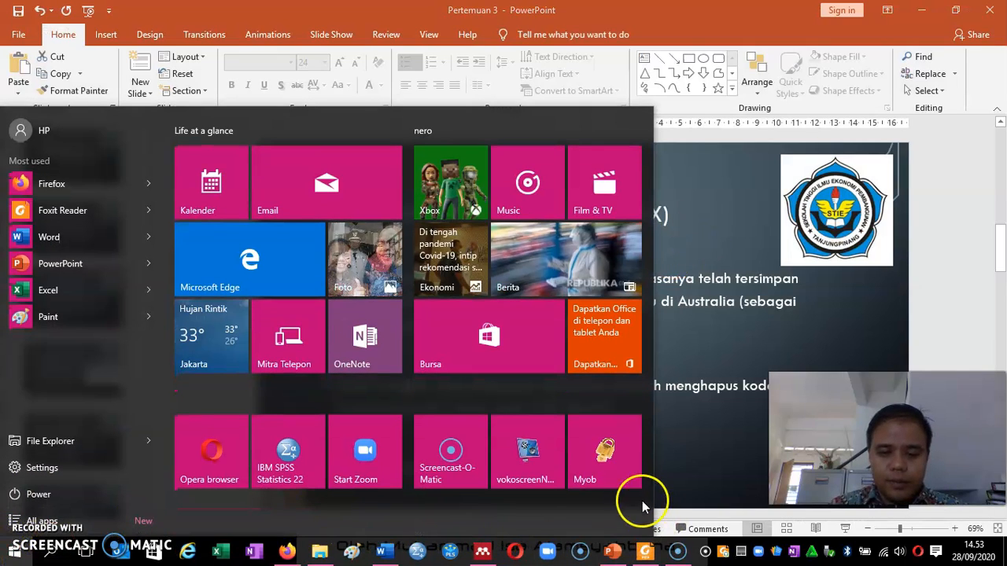
click(619, 470)
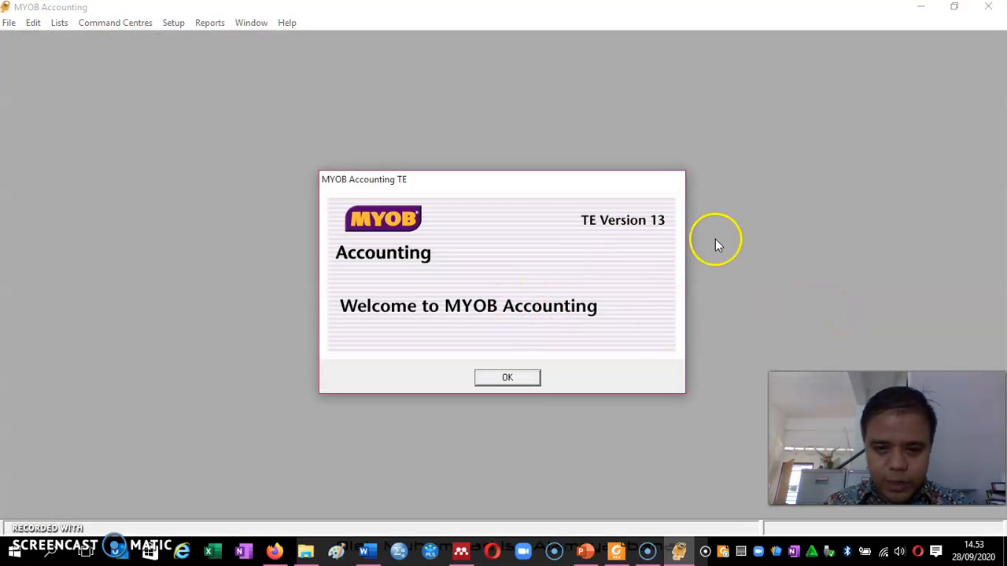
click(507, 379)
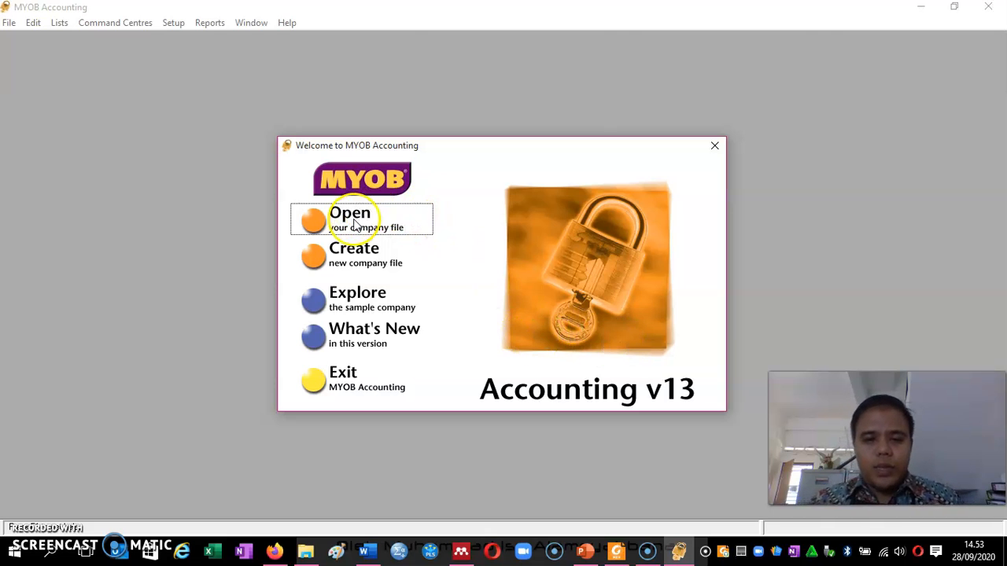
Open the existing KJA Akuntan company file from the myob13a folder and sign on with the default user ID
click(354, 226)
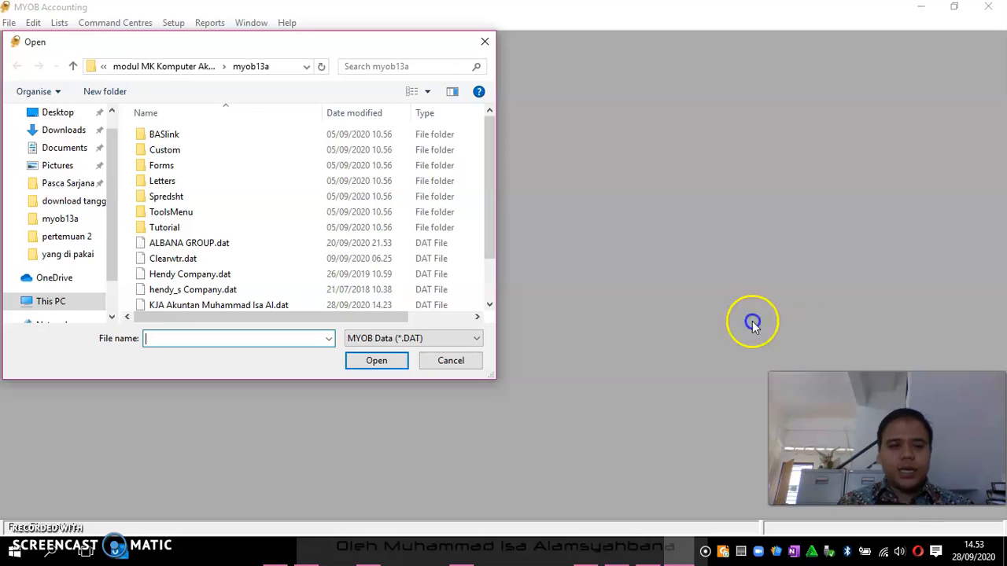
drag(494, 228, 492, 254)
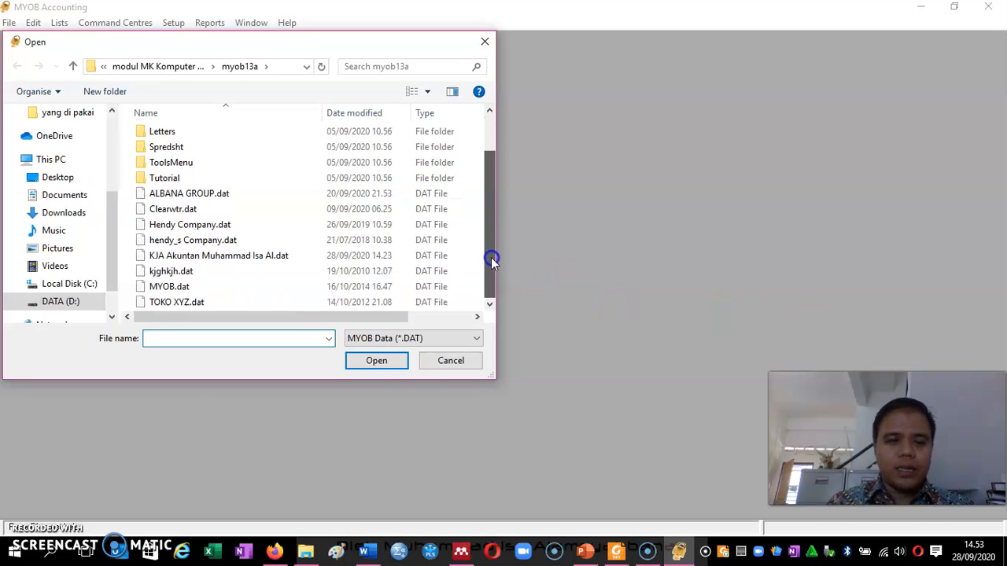
click(216, 256)
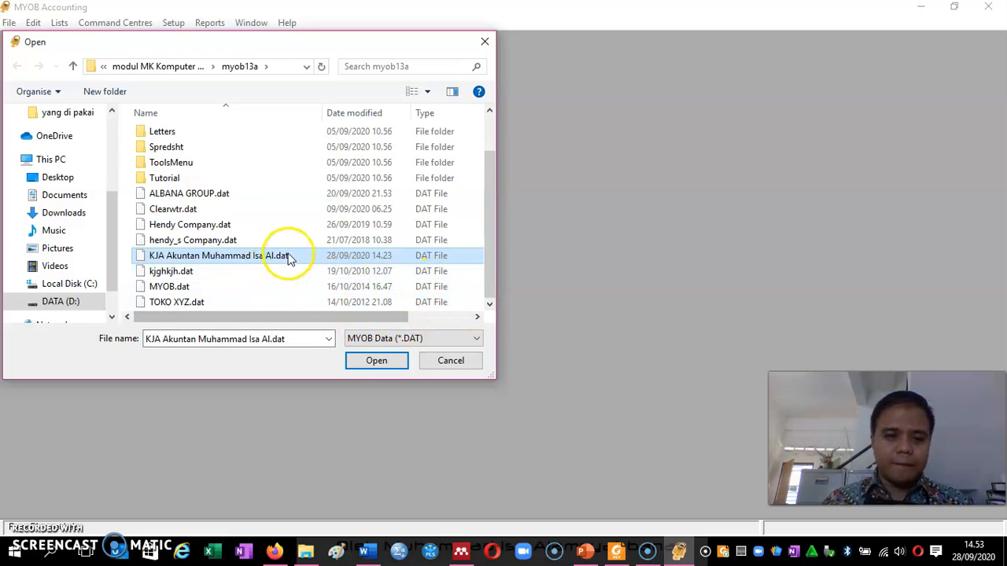
click(376, 361)
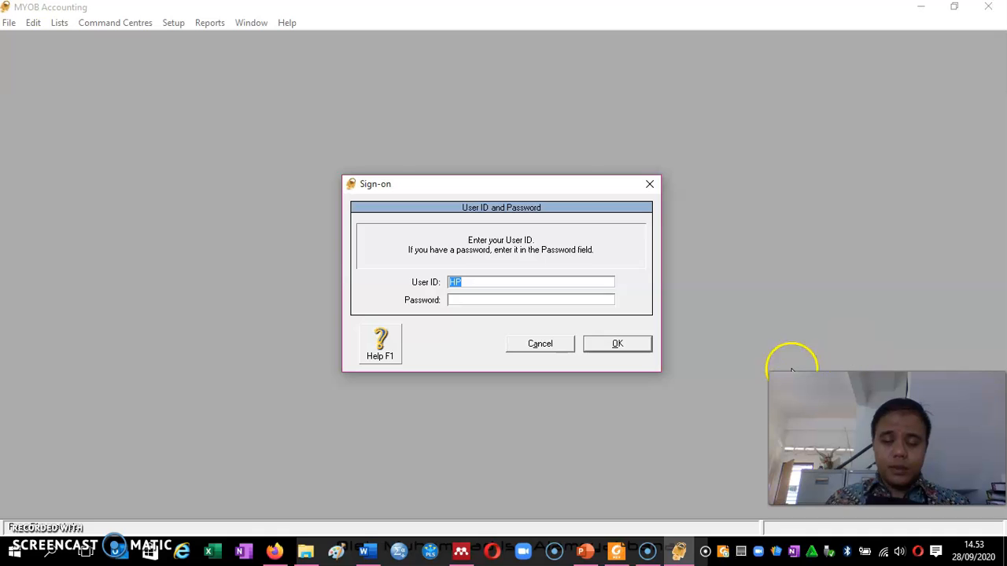
click(614, 346)
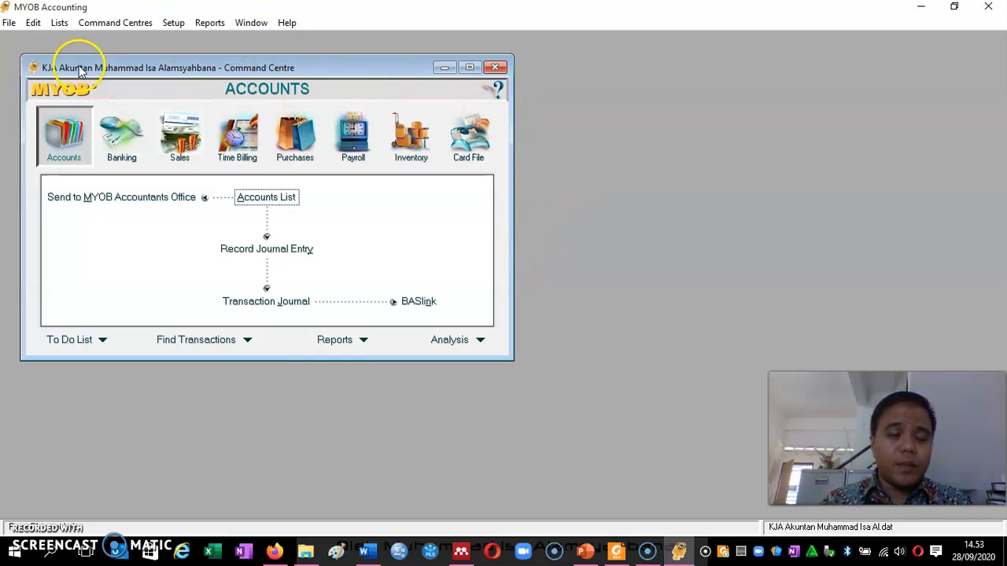
Open the tax code list and point out the GST (Goods & Services Tax) and N-T (Not Reportable) codes
click(59, 23)
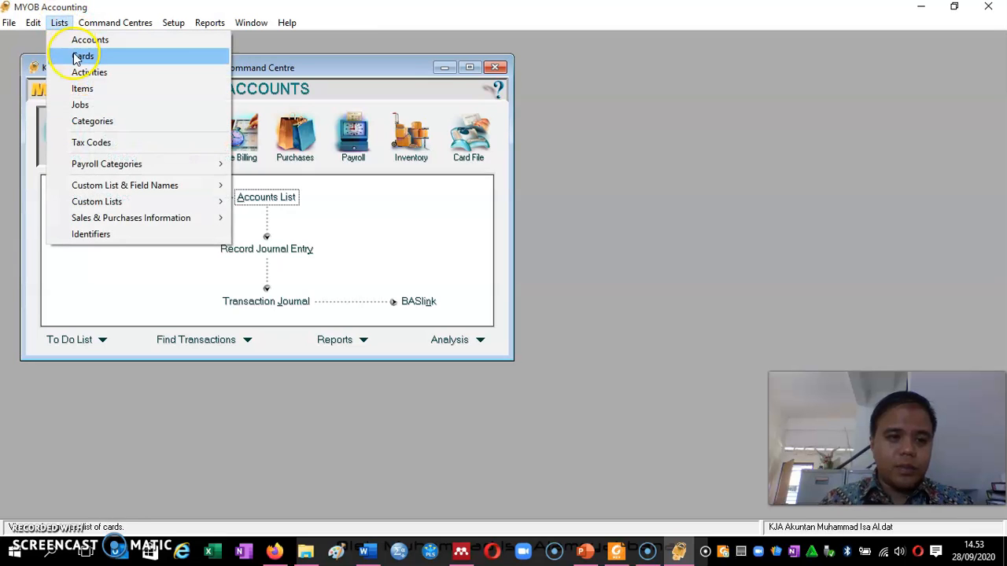
click(101, 146)
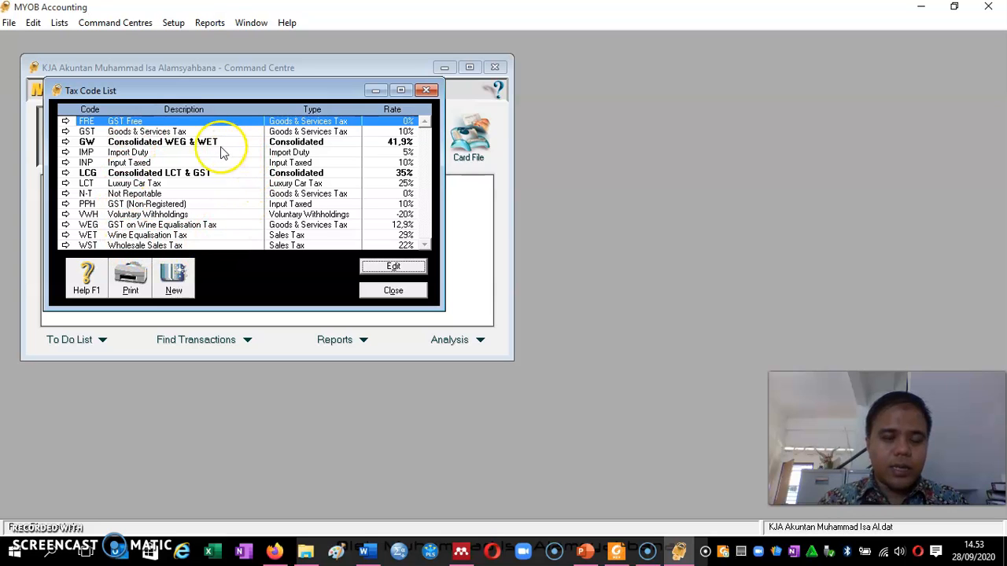
click(160, 132)
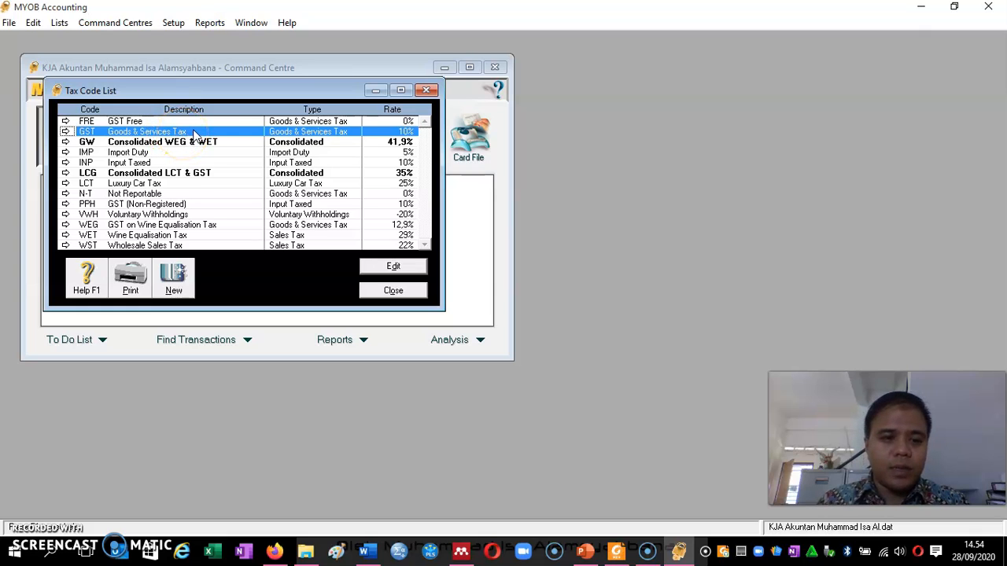
click(168, 195)
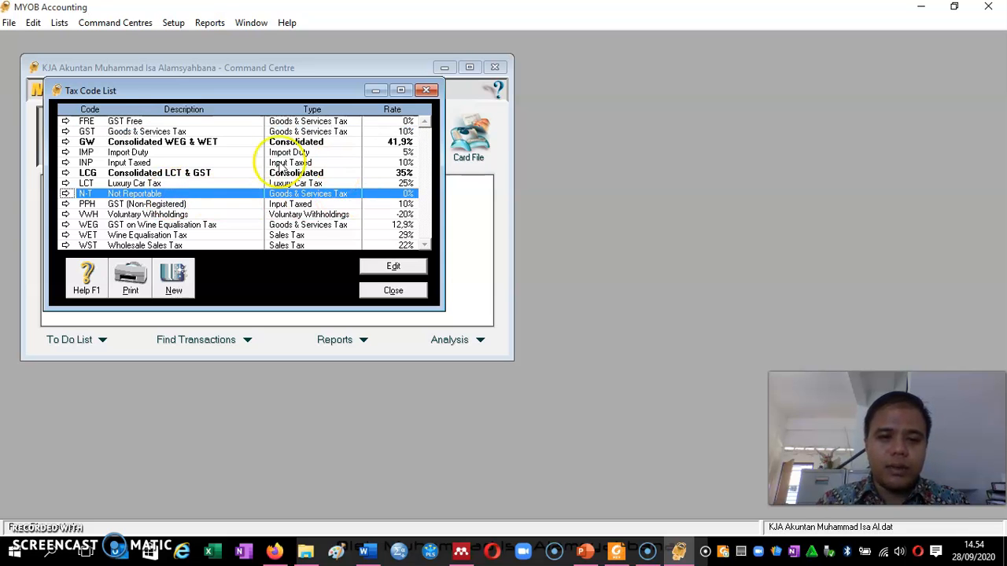
Delete the FRE (GST Free) and GW (Consolidated WEG & WET) tax codes
click(127, 122)
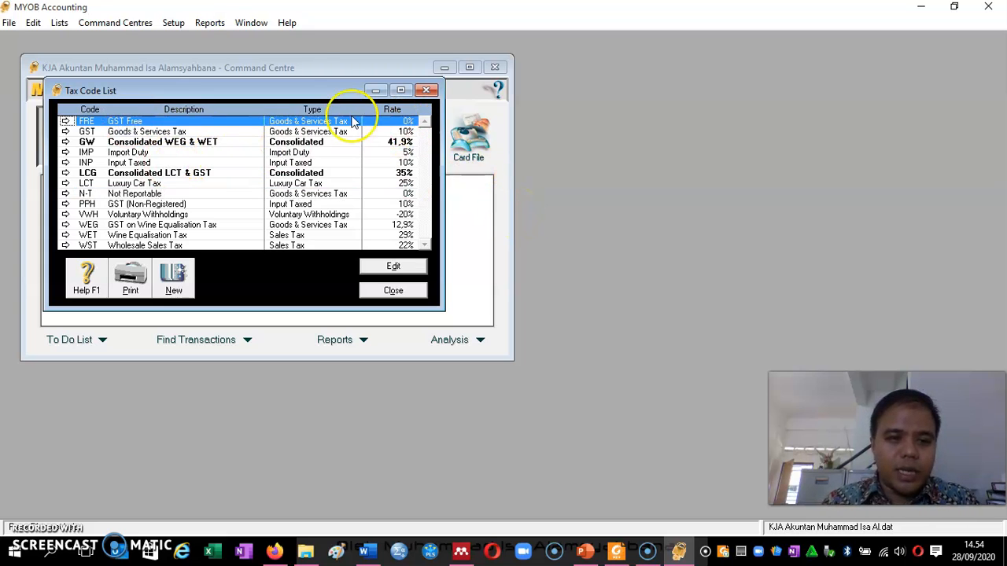
click(33, 23)
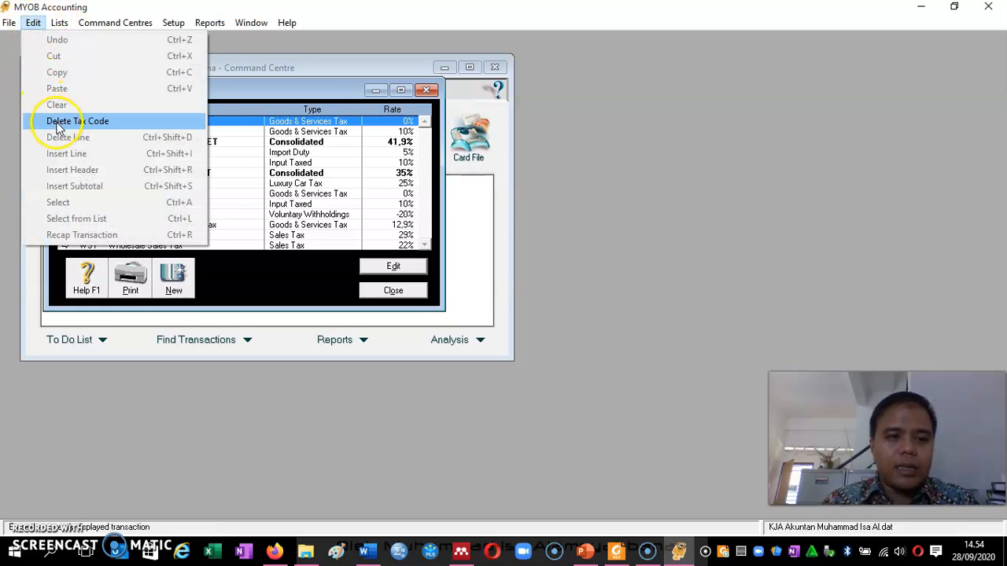
click(59, 128)
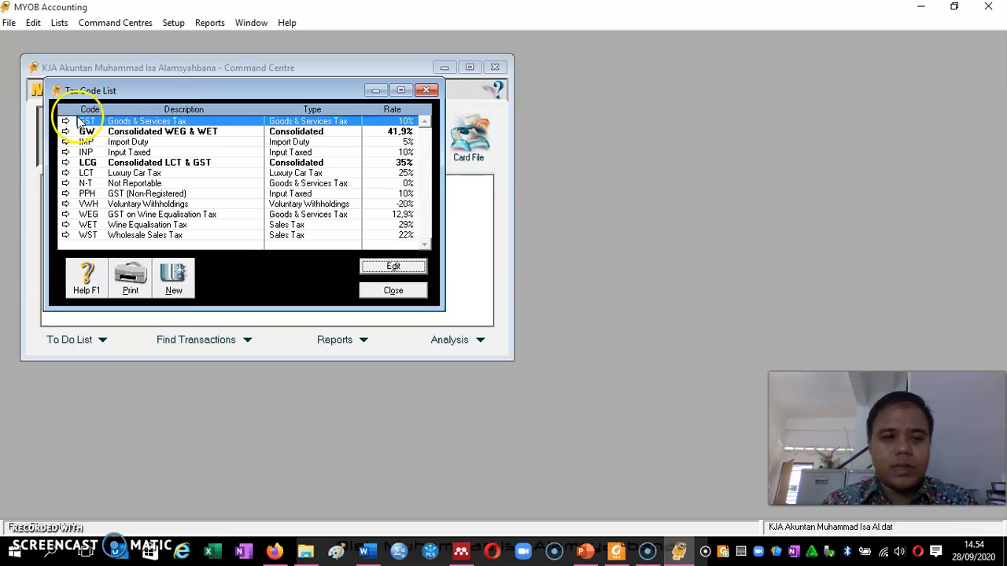
click(112, 132)
click(33, 23)
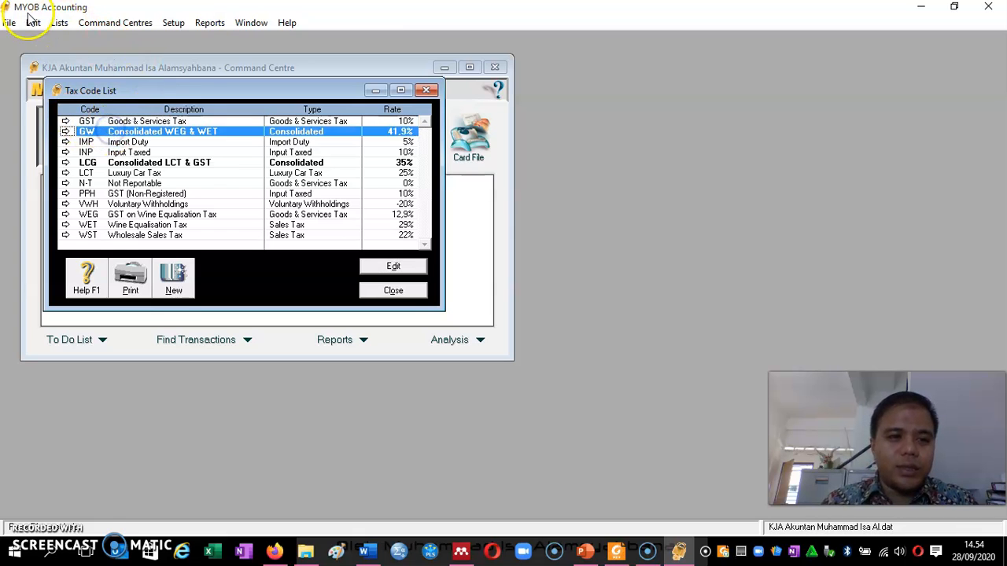
click(63, 121)
Delete the IMP (Import Duty) and INP (Input Taxed) tax codes
click(119, 132)
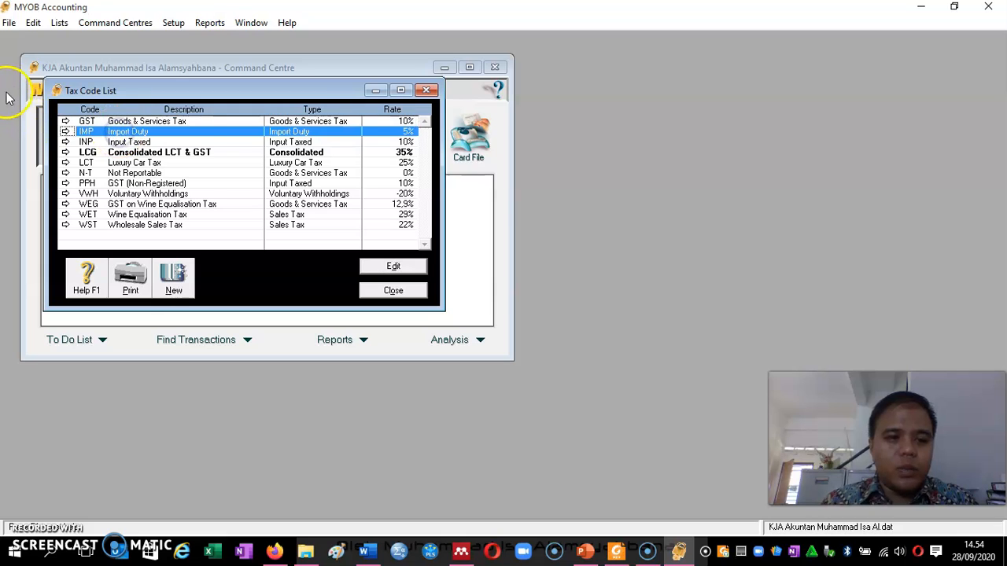
click(33, 23)
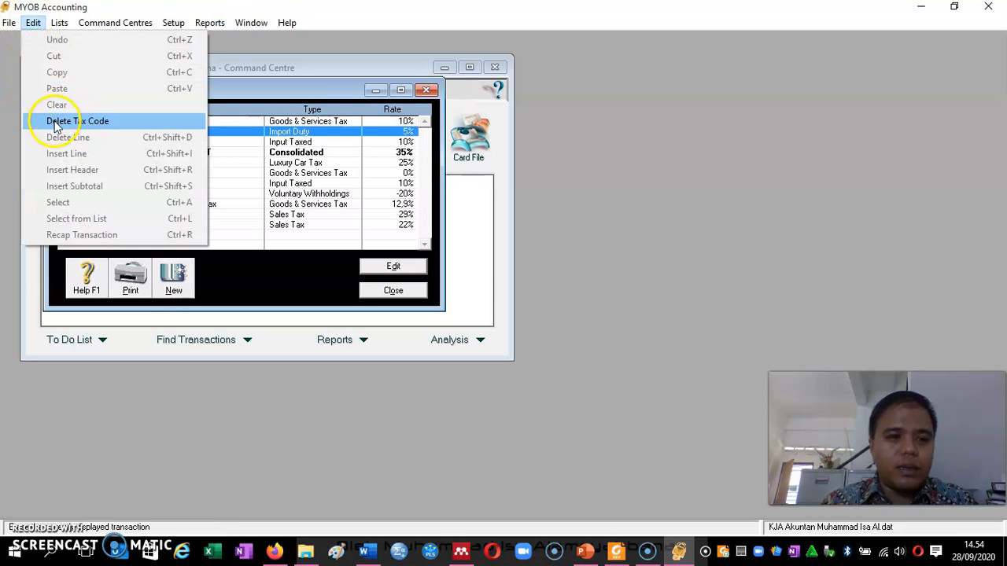
click(79, 119)
click(126, 131)
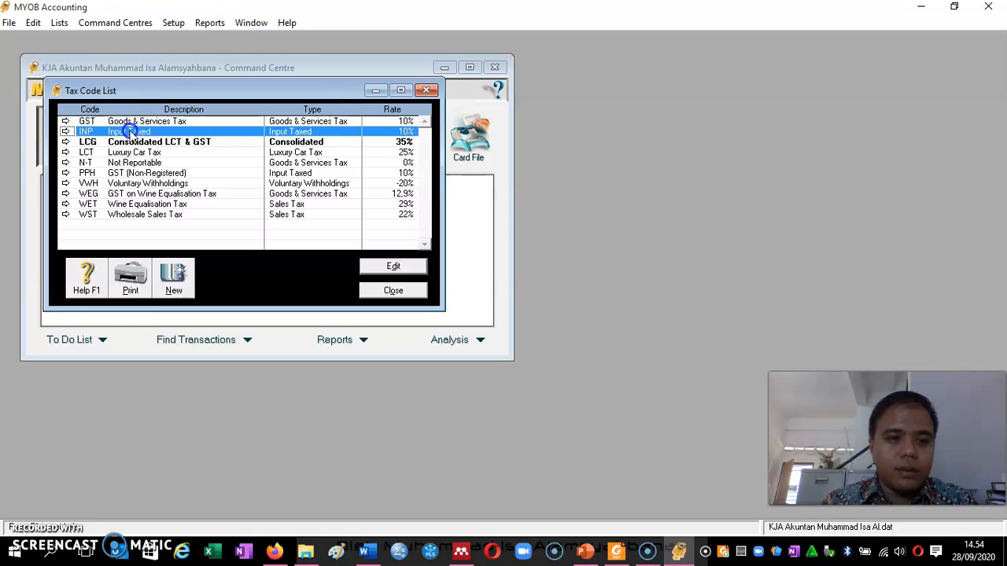
click(33, 23)
click(56, 126)
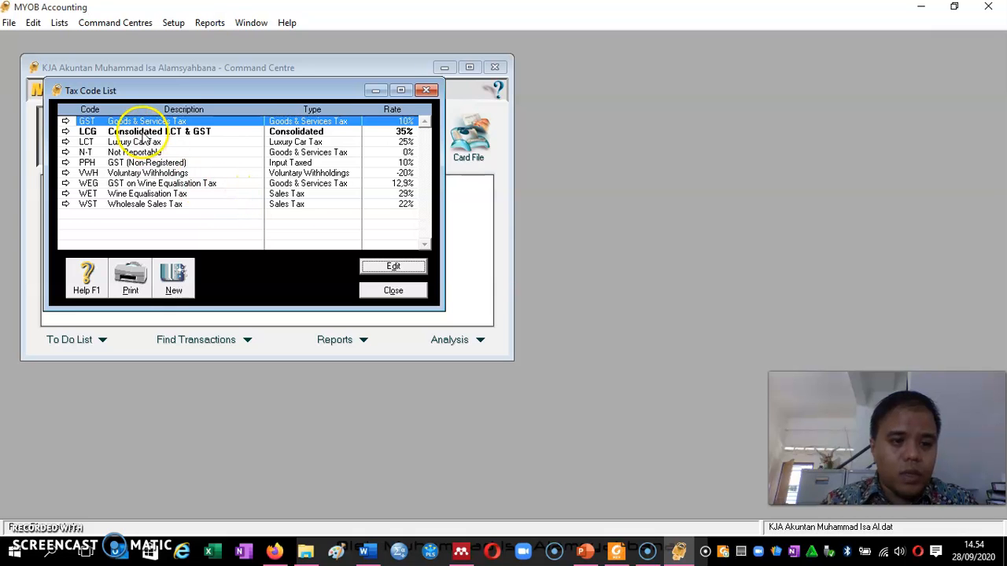
Delete the LCG (Consolidated LCT & GST) and LCT (Luxury Car Tax) tax codes
click(146, 132)
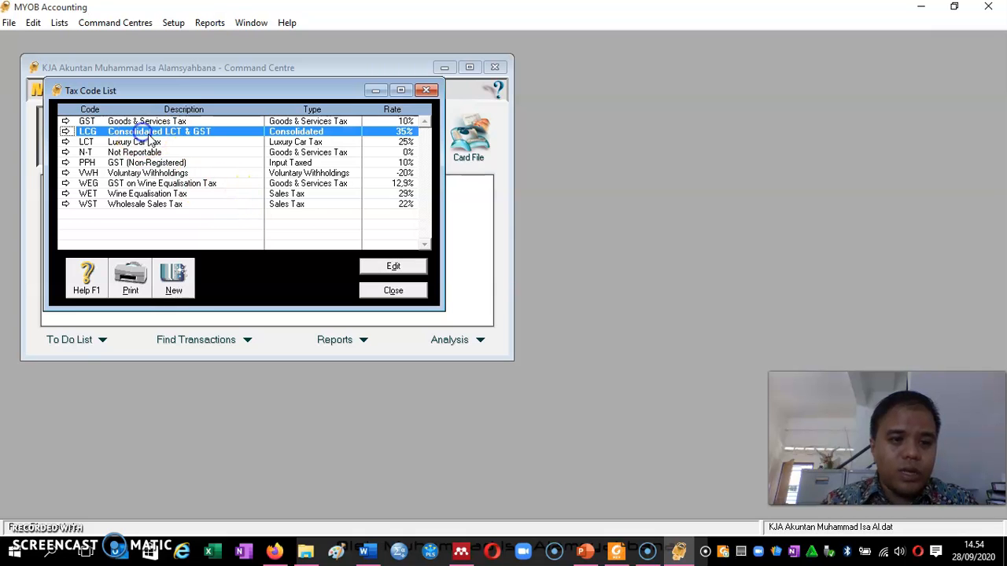
click(33, 23)
click(67, 122)
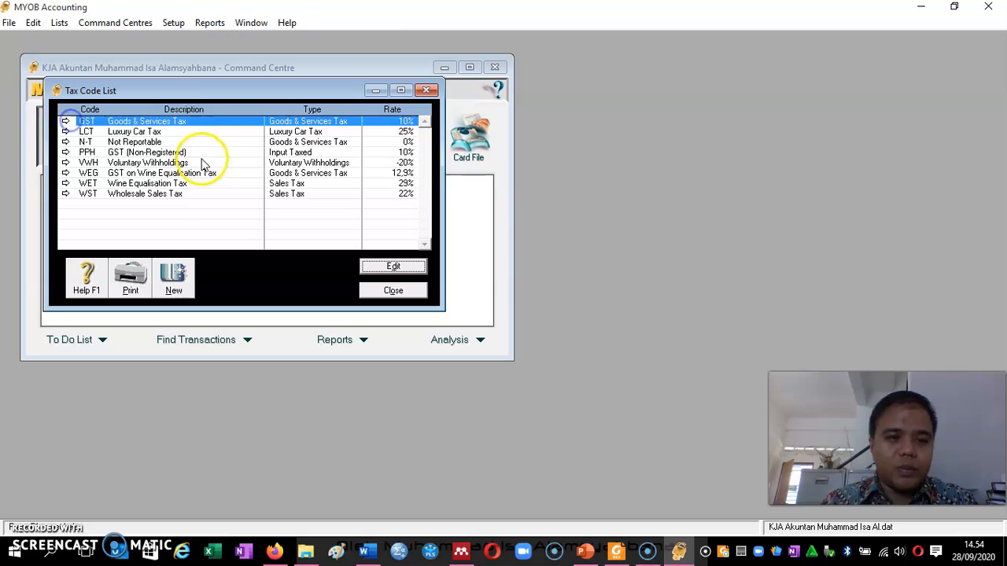
click(145, 132)
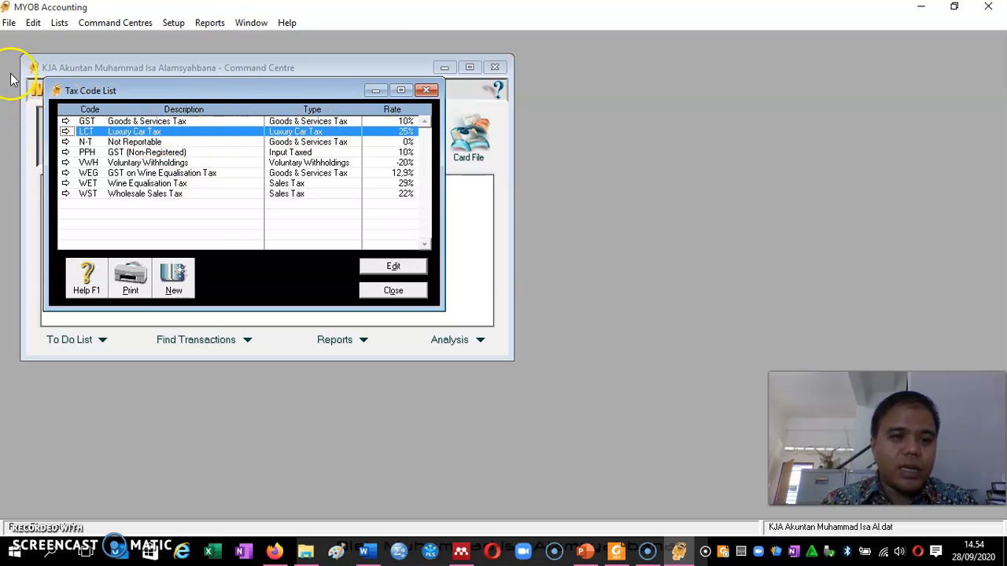
click(33, 23)
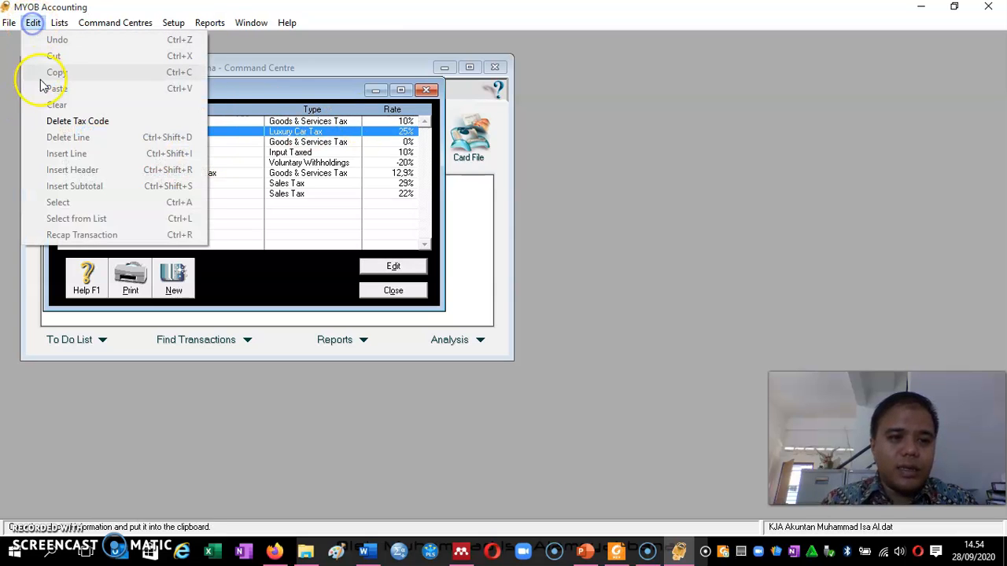
click(65, 118)
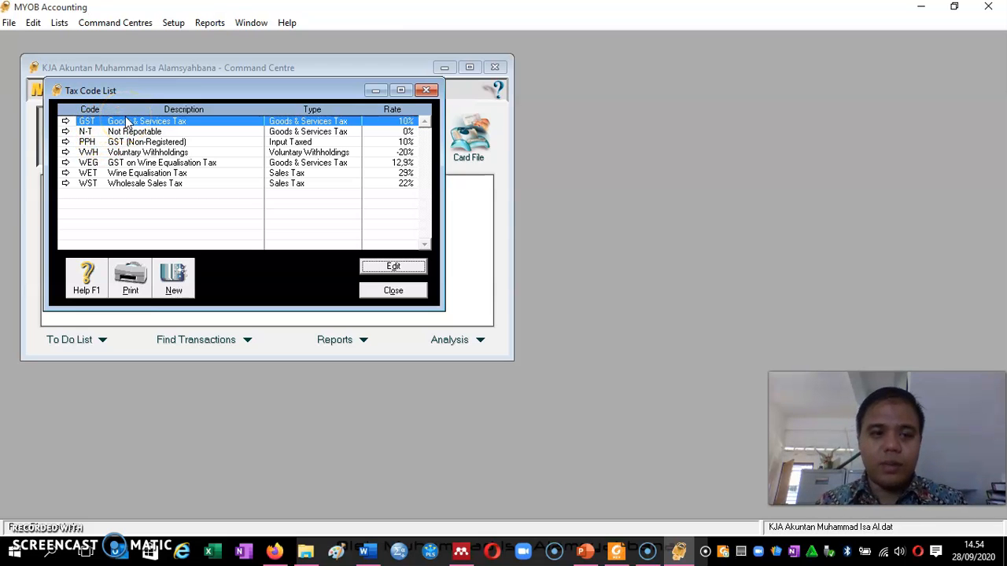
Try to delete the N-T (Not Reportable) tax code and close the message
click(146, 132)
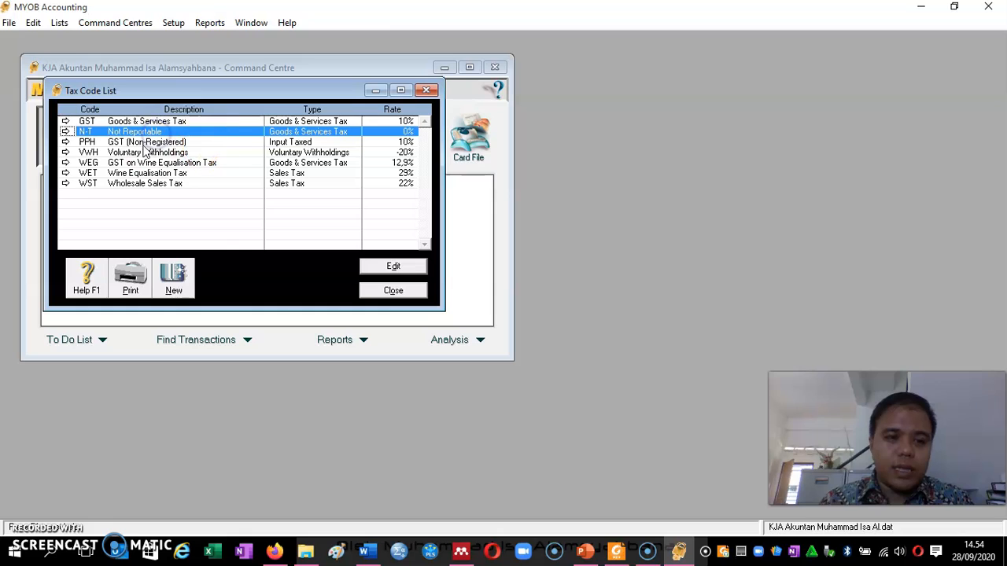
click(33, 23)
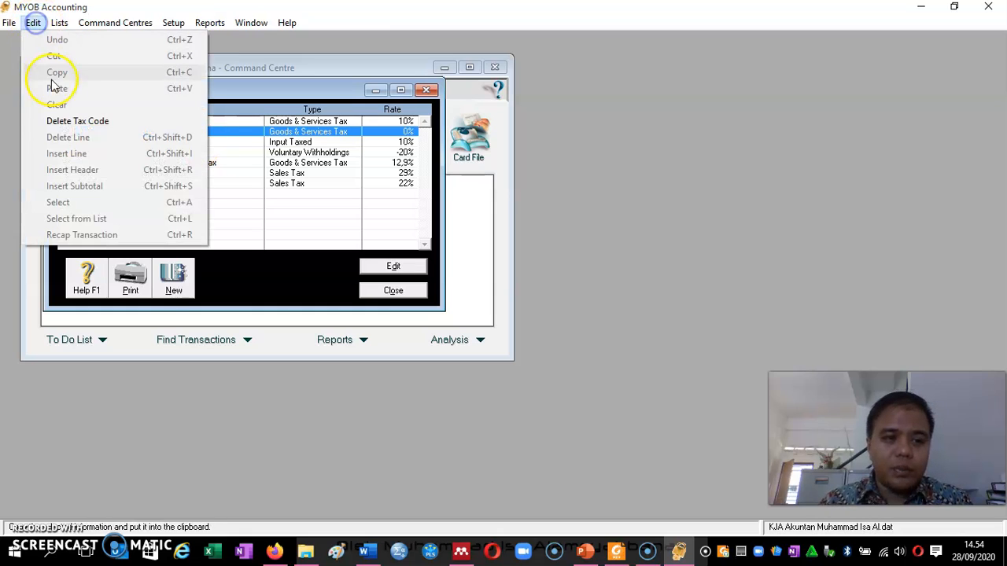
click(57, 121)
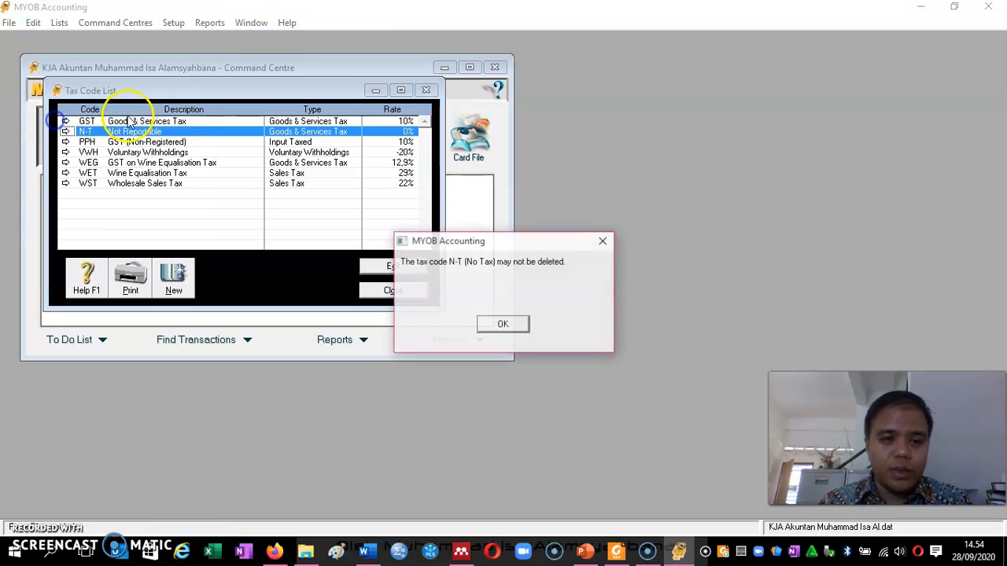
click(603, 244)
Delete the PPH (GST Non-Registered) and VWH (Voluntary Withholdings) tax codes
click(162, 143)
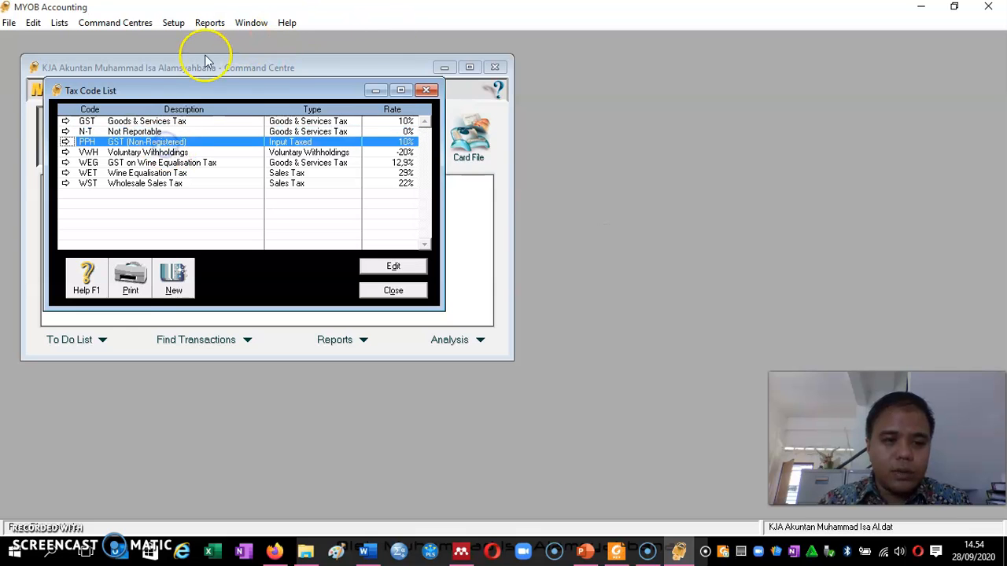
click(33, 23)
click(67, 122)
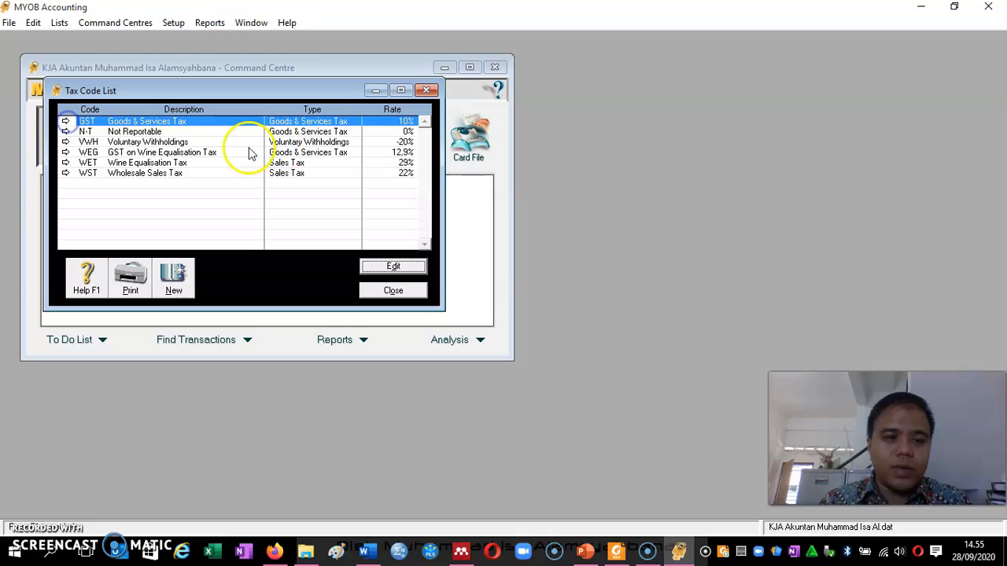
click(182, 143)
click(33, 23)
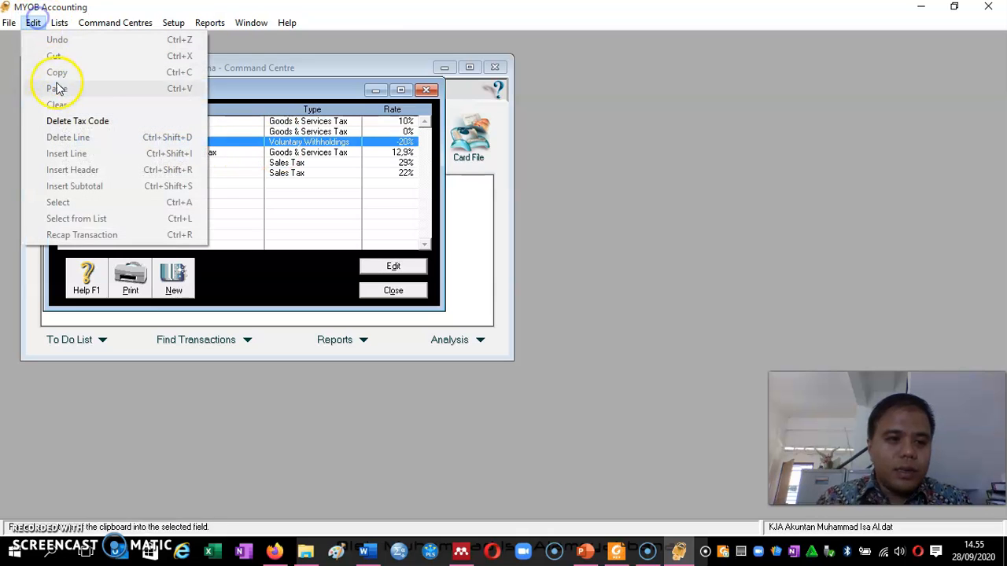
click(64, 122)
Delete the WEG (GST on Wine Equalisation Tax) and WET (Wine Equalisation Tax) tax codes
click(109, 142)
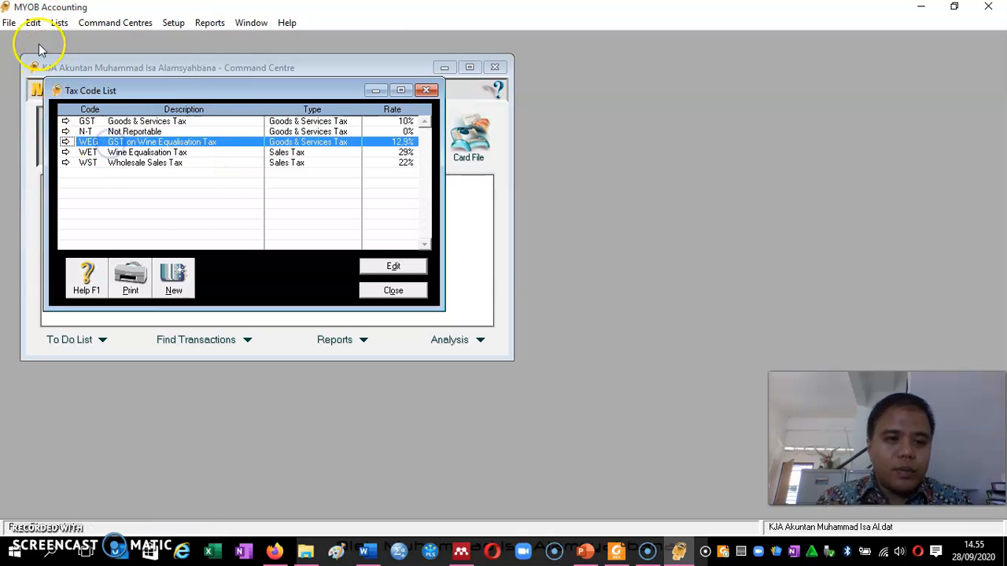
click(33, 22)
click(67, 122)
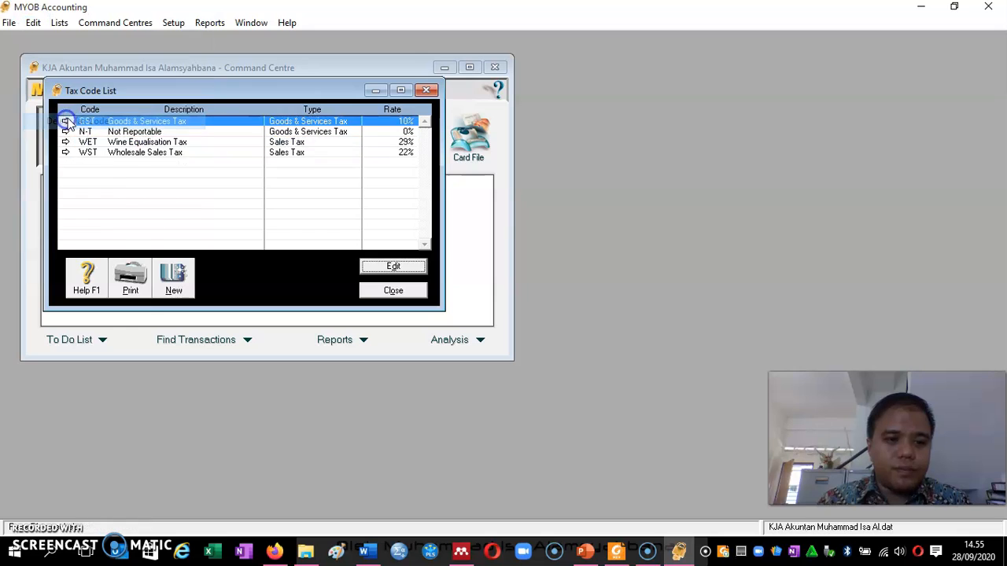
click(116, 143)
click(35, 23)
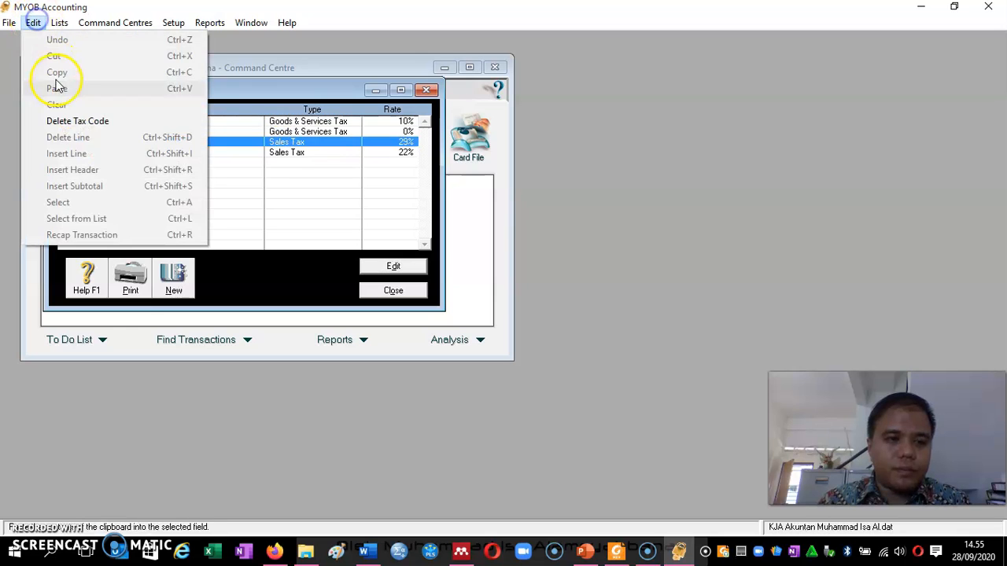
click(68, 121)
Delete the WST (Wholesale Sales Tax) tax code from the list
click(101, 143)
click(33, 23)
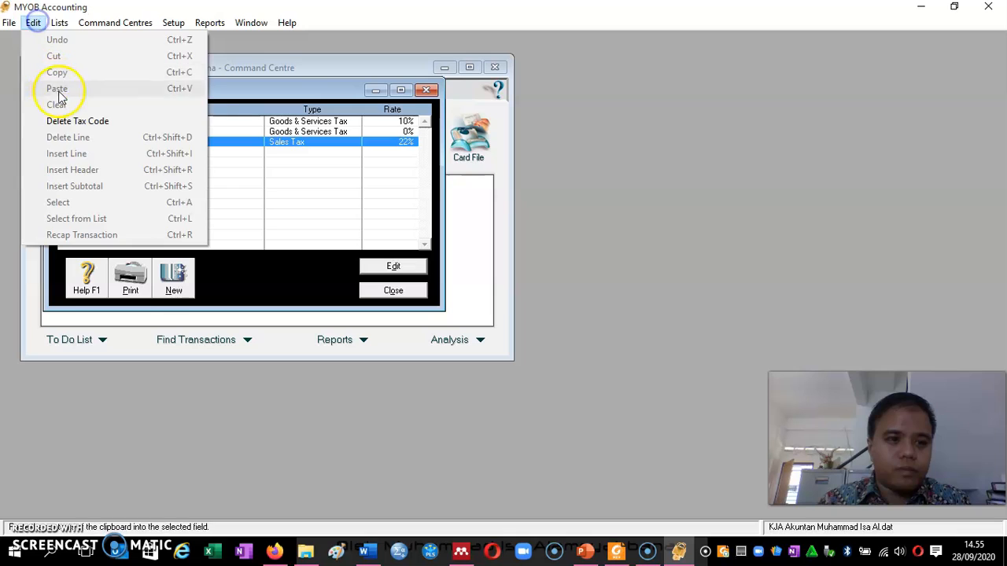
click(68, 122)
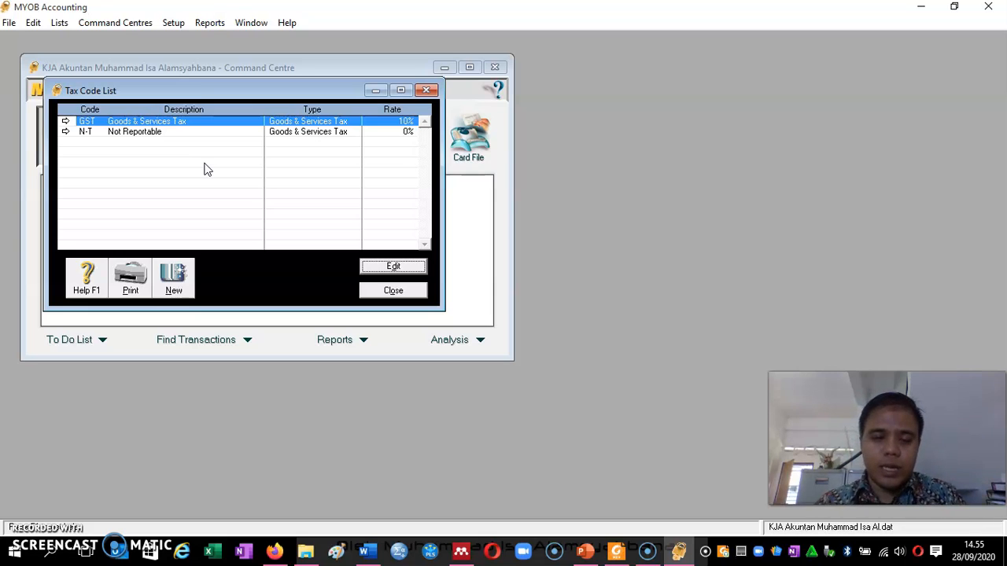
Create a tax code PPH with the description "pajak penghasilan" and the tax type Input Taxed, leaving its rate at 0%
click(177, 283)
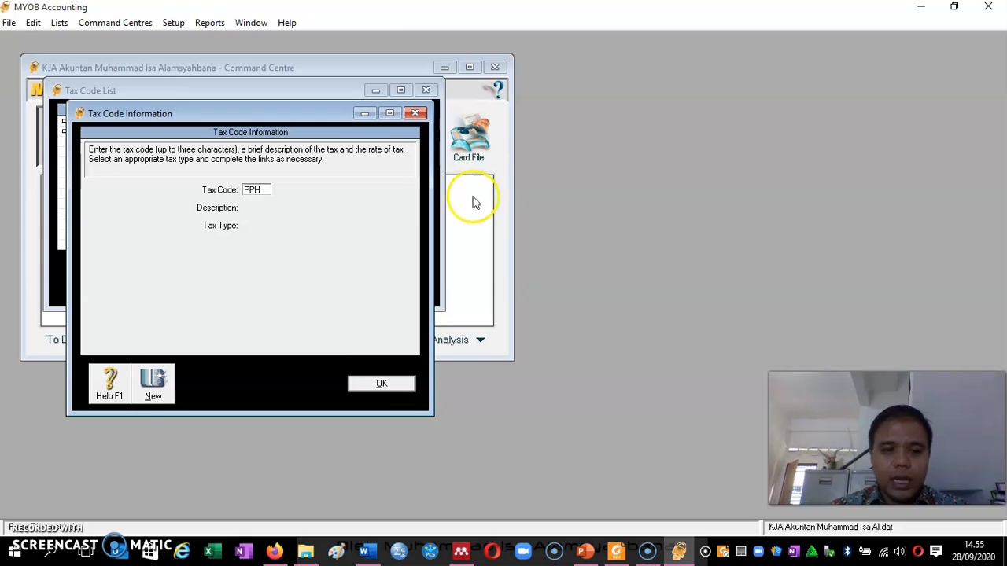
click(380, 383)
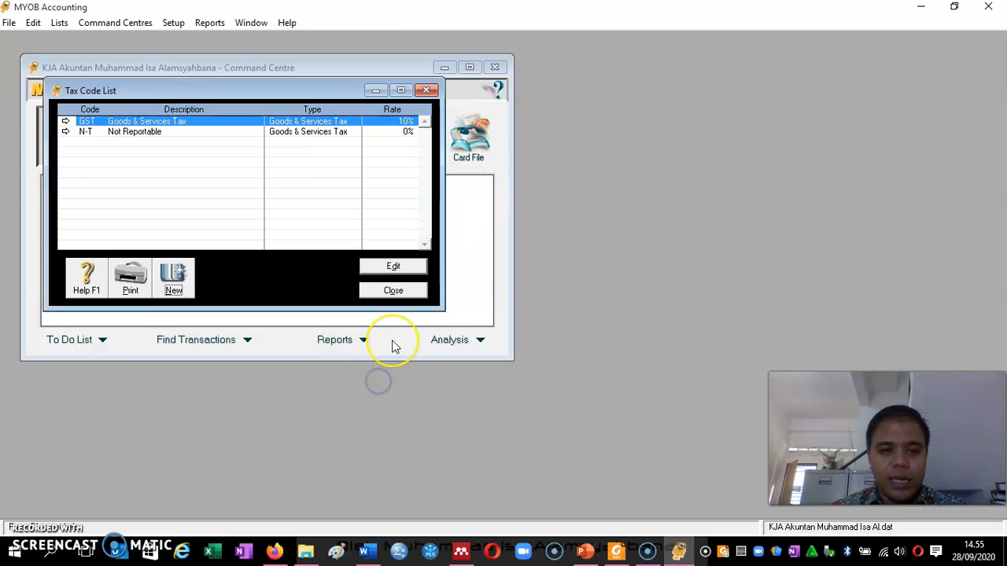
click(168, 275)
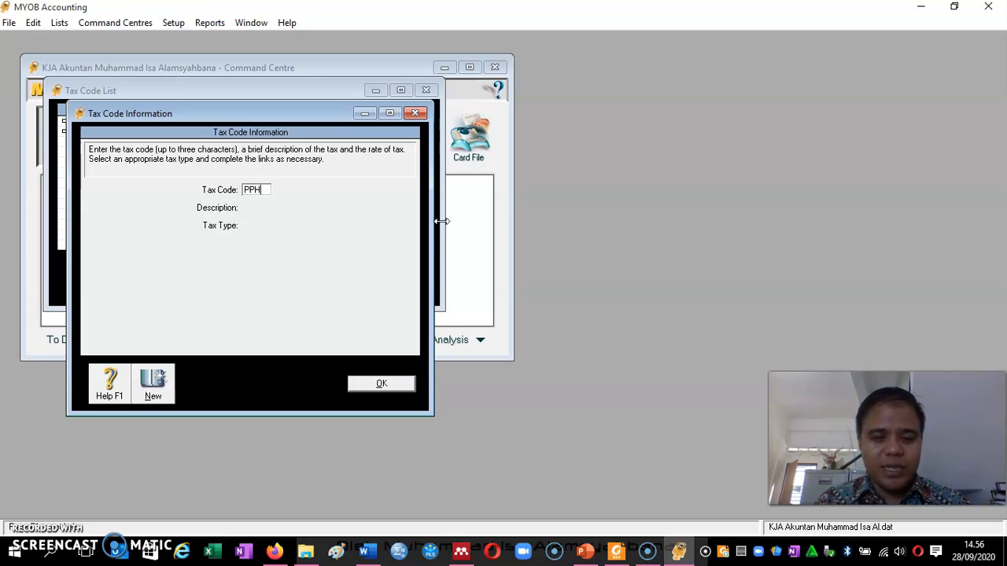
key(Tab)
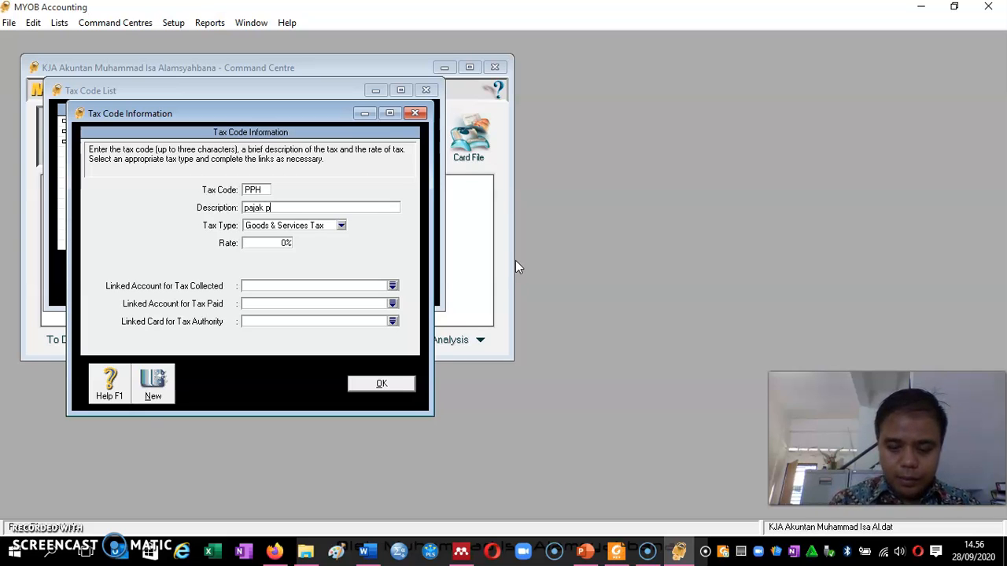
text(enghasilan)
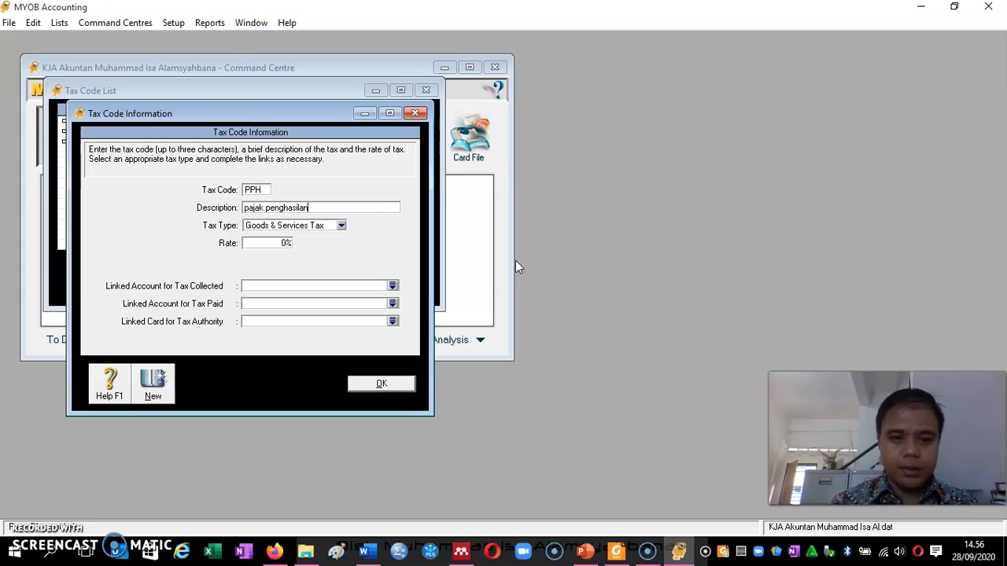
click(341, 226)
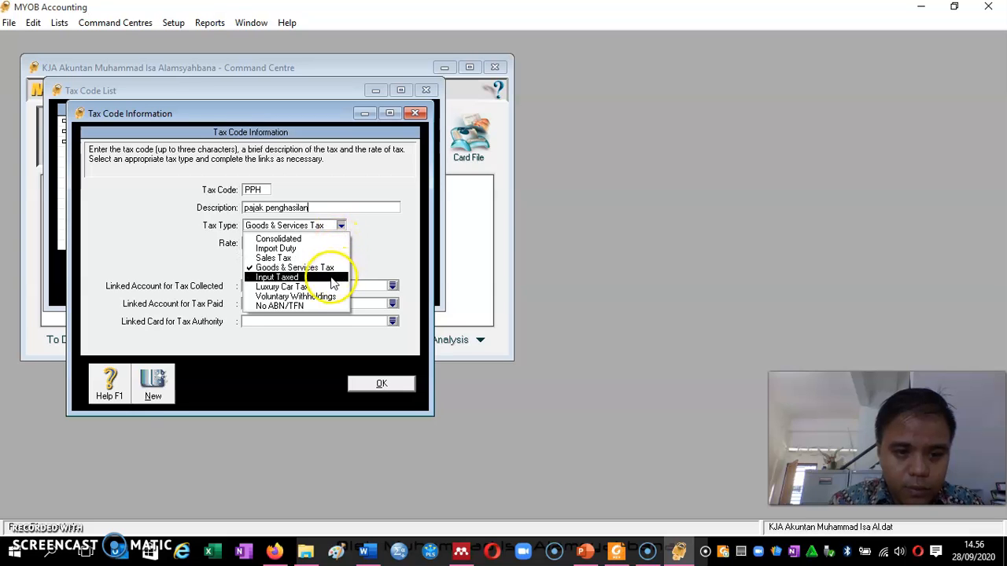
click(321, 278)
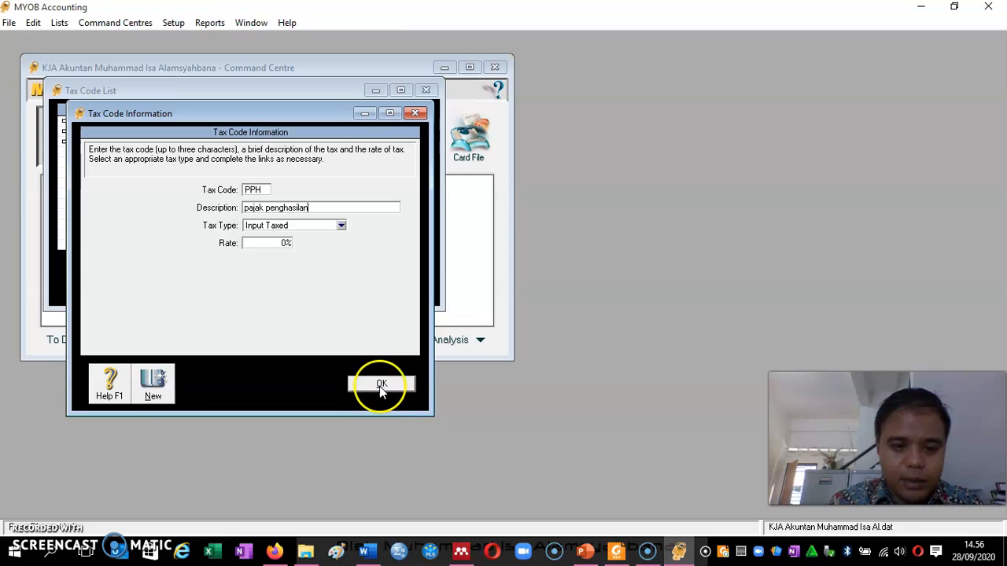
click(280, 244)
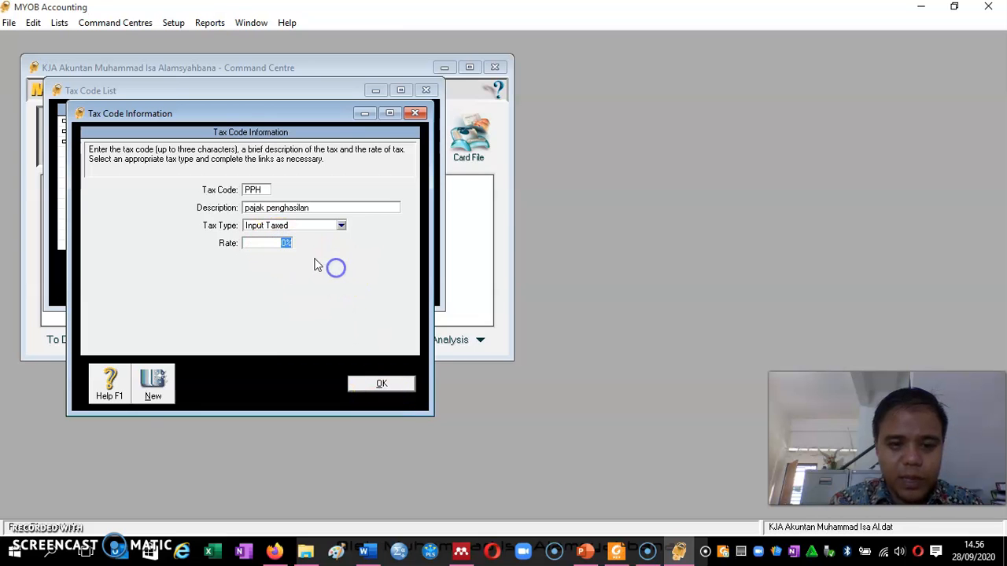
click(379, 383)
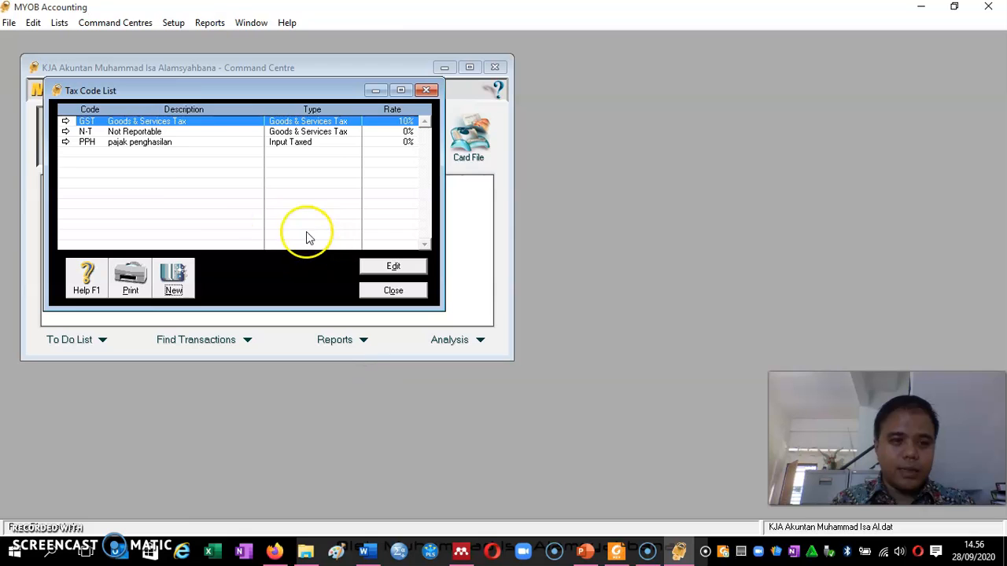
click(146, 143)
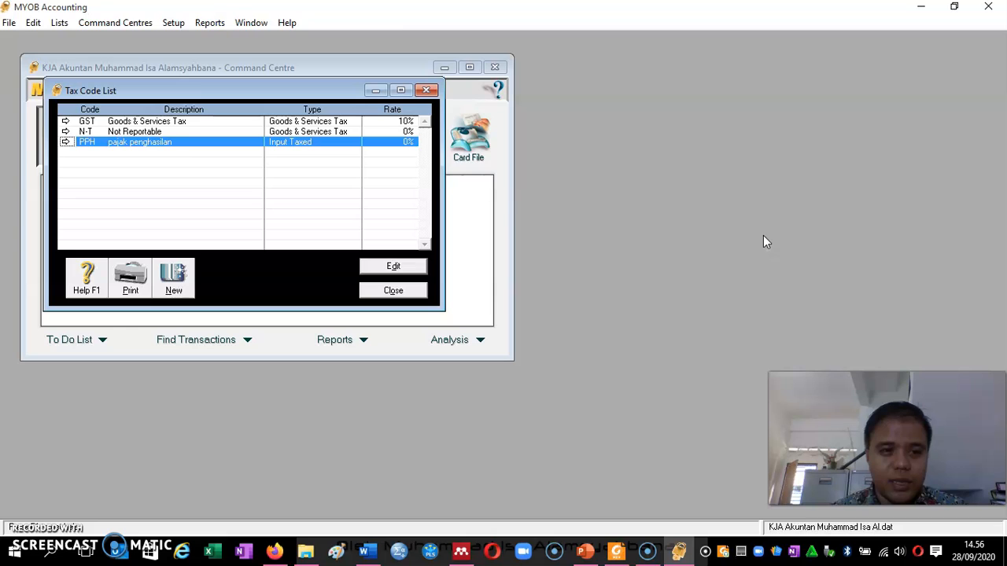
click(33, 23)
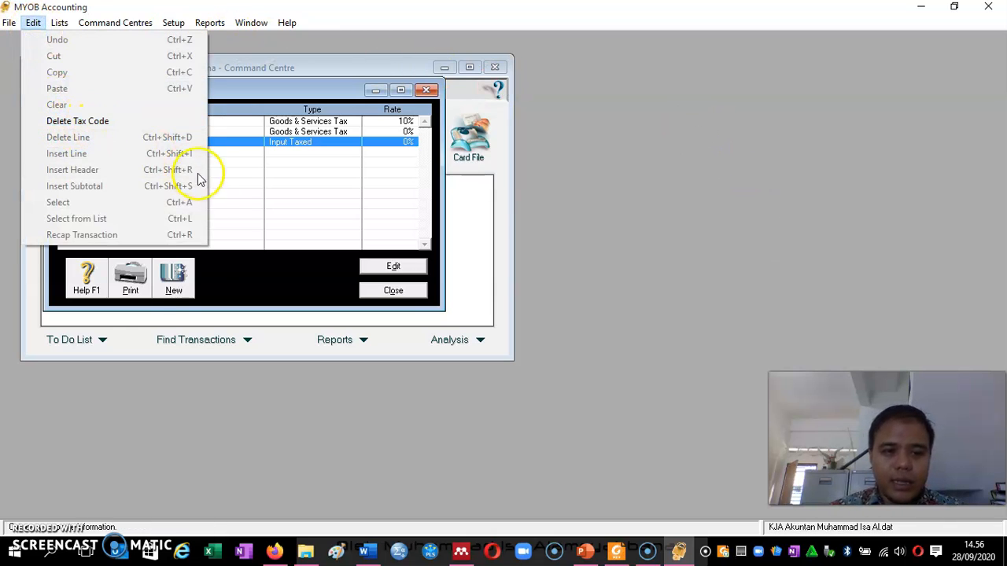
click(220, 182)
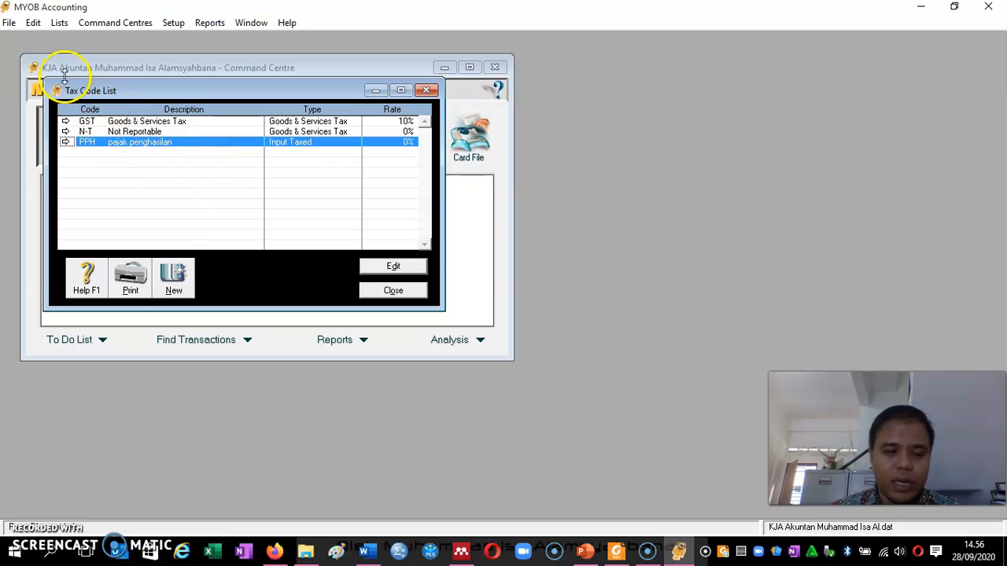
Create a tax code PPN with the description "pajak penambahan nilai" and the tax type Input Taxed
click(174, 284)
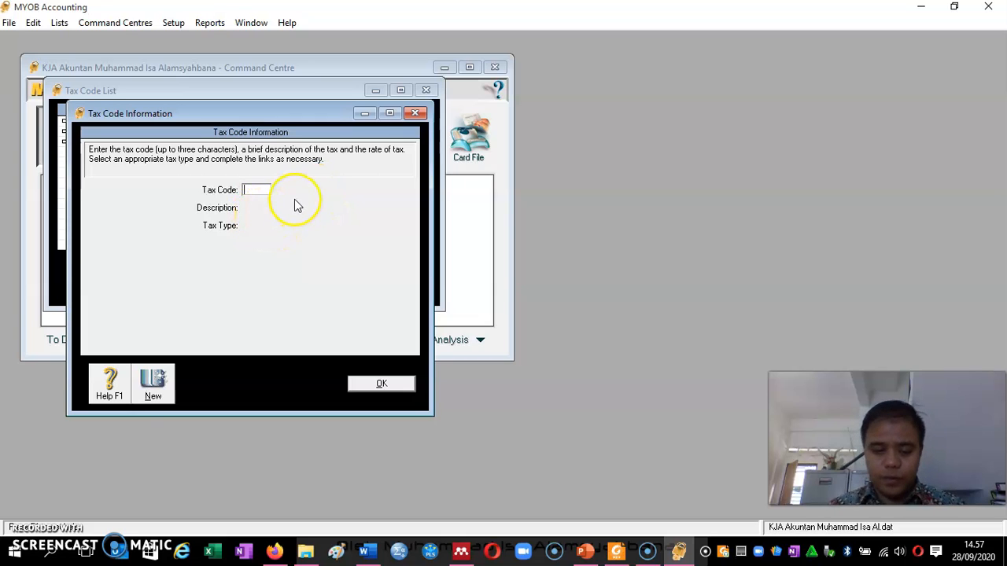
text(PPN)
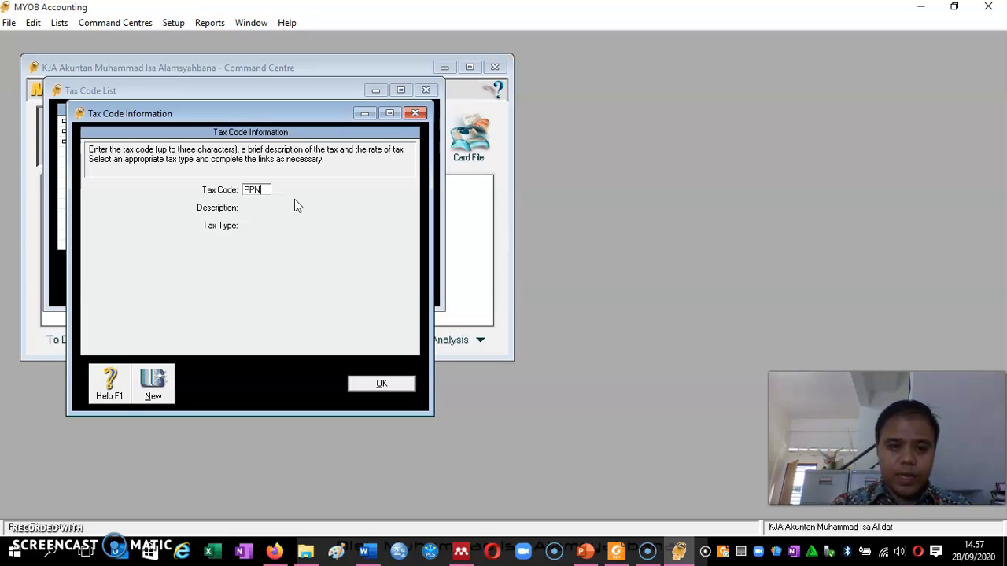
key(Tab)
text(pajak )
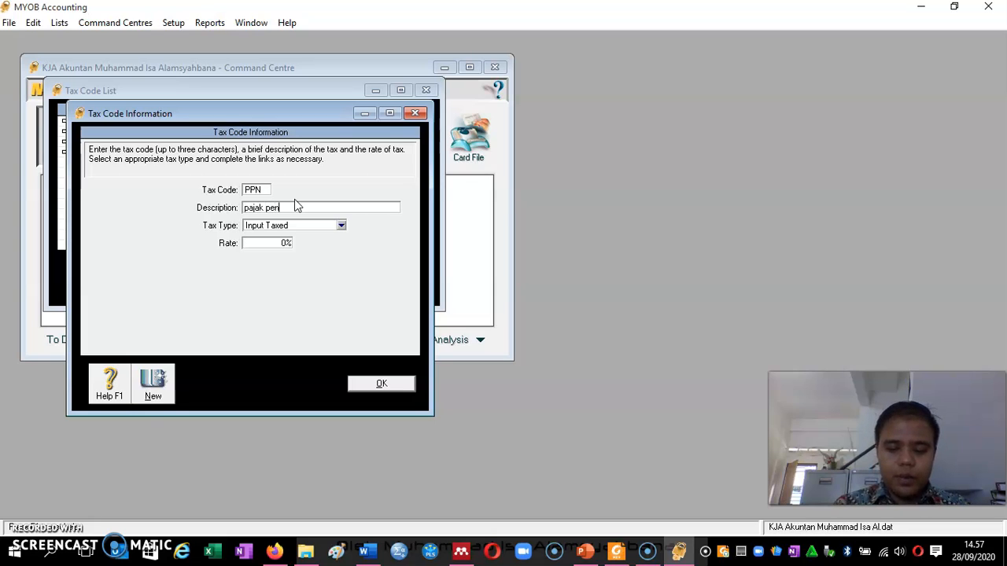
text(penambahan nilai)
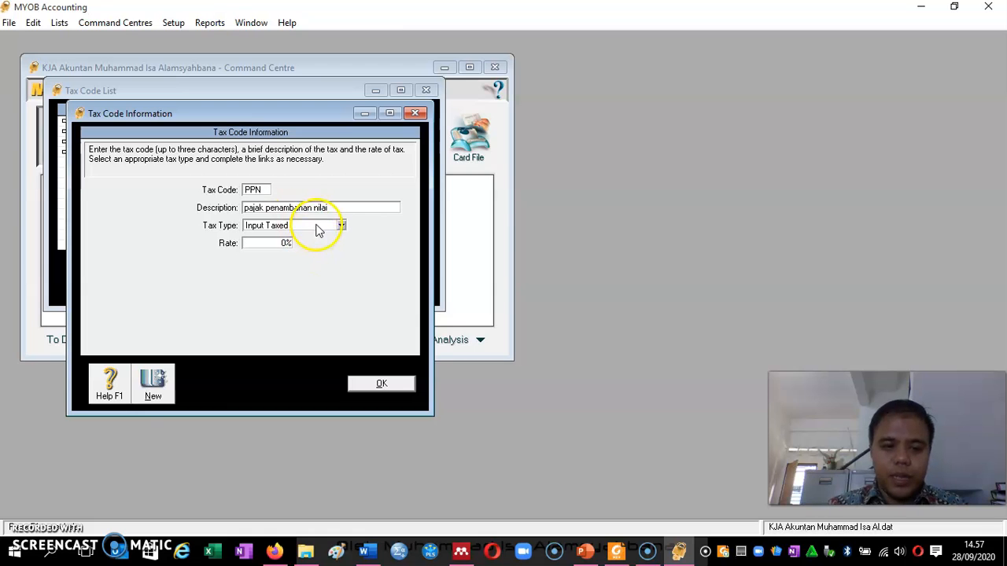
click(317, 226)
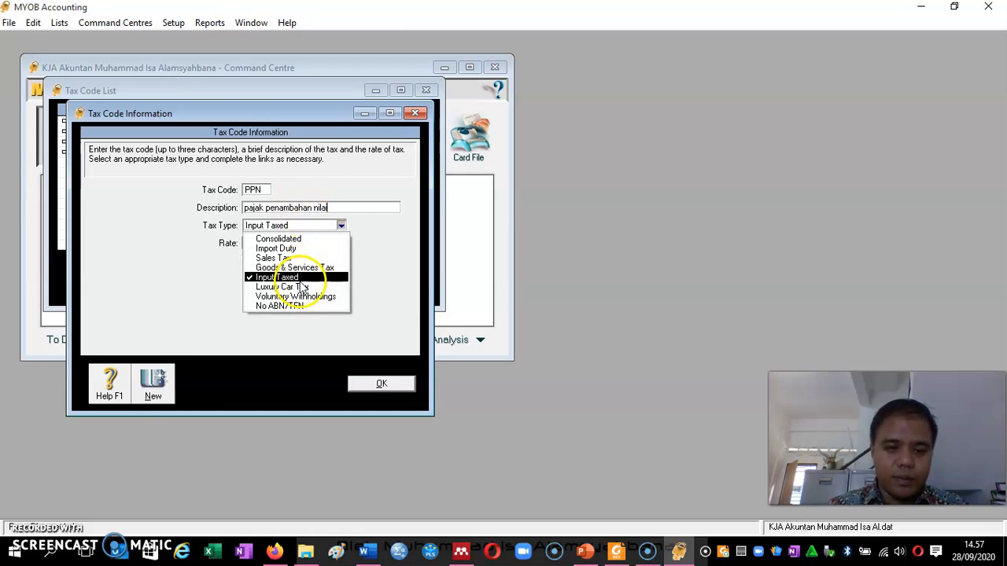
click(291, 277)
click(373, 385)
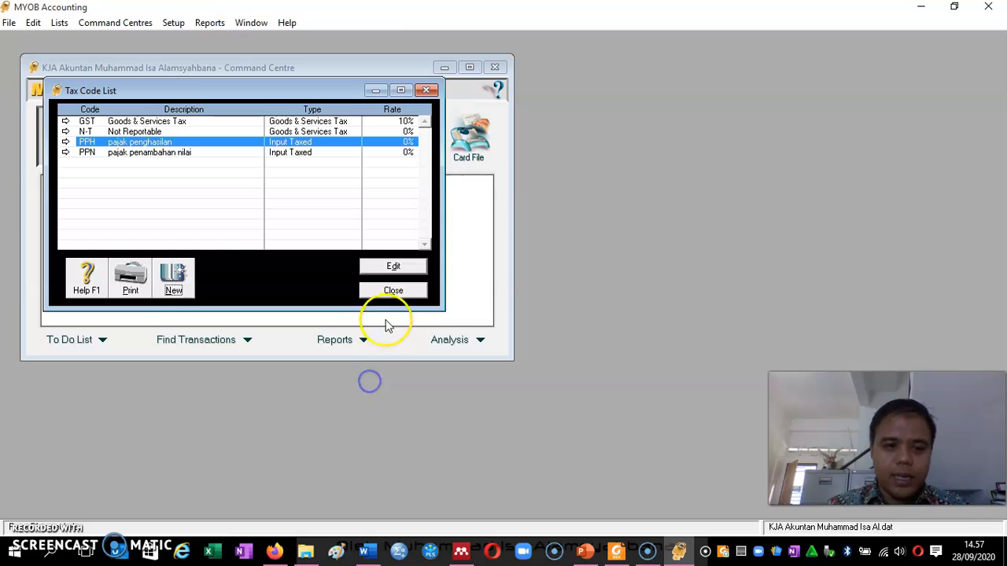
Delete the newly added PPH (pajak penghasilan) tax code
click(34, 22)
click(61, 125)
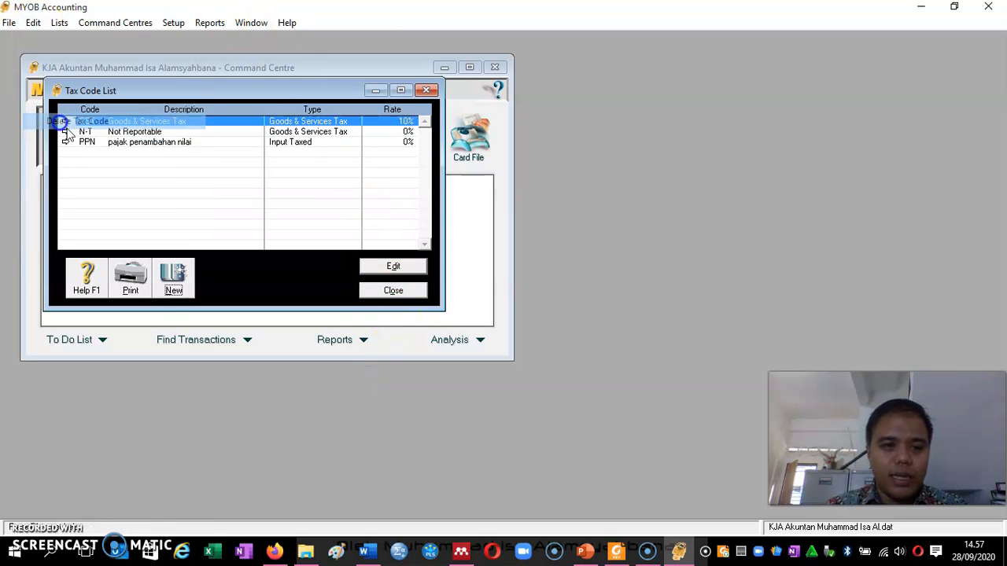
Close the Tax Code List and view the asset accounts in the Accounts List before closing it
click(401, 290)
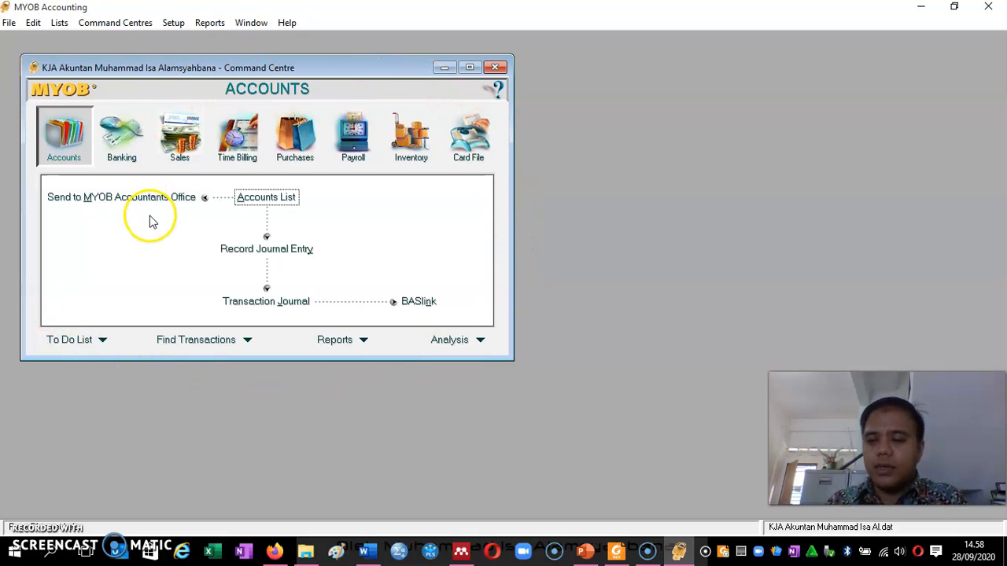
click(267, 197)
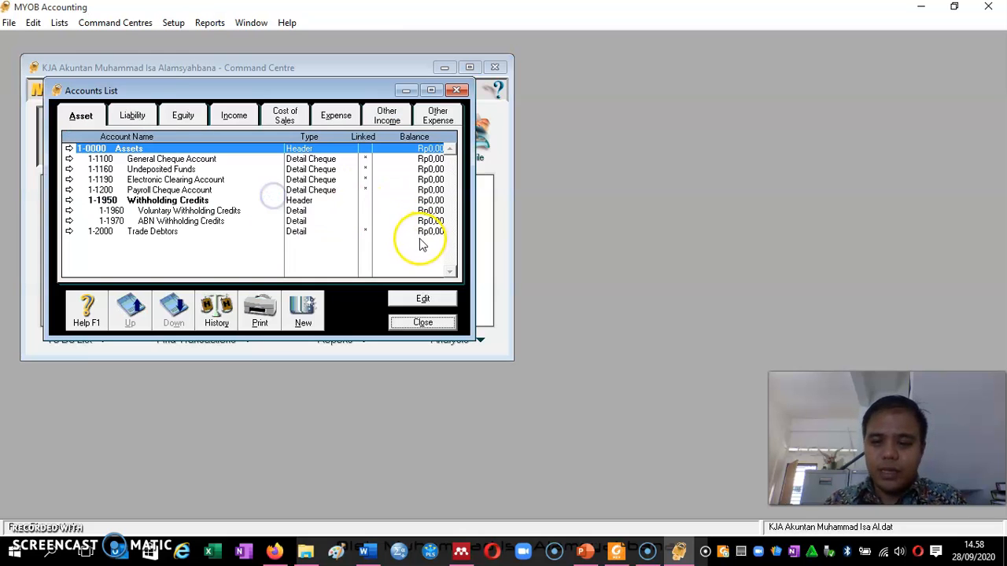
click(461, 92)
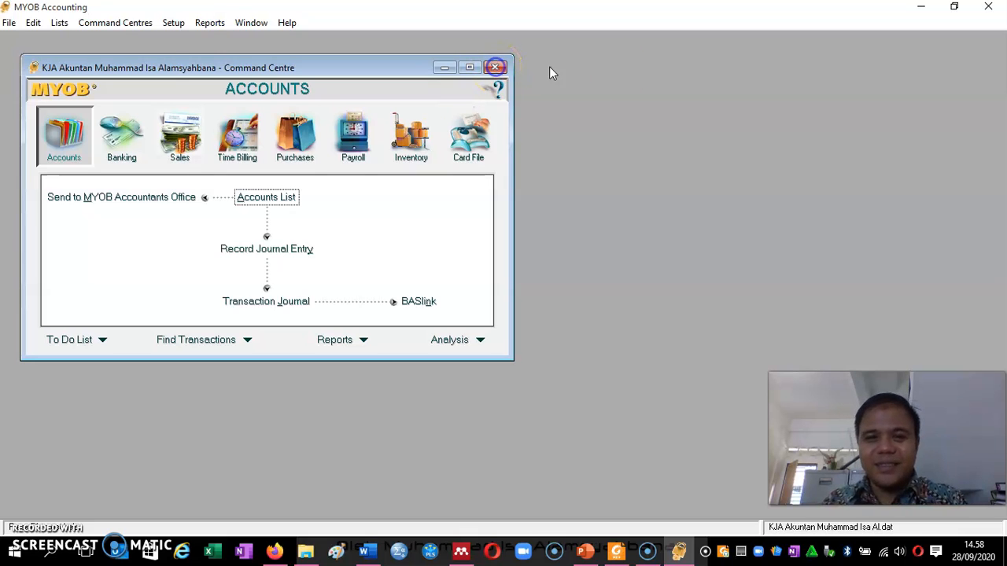
Exit the accounting program and dismiss its closing product notice
click(9, 23)
click(27, 315)
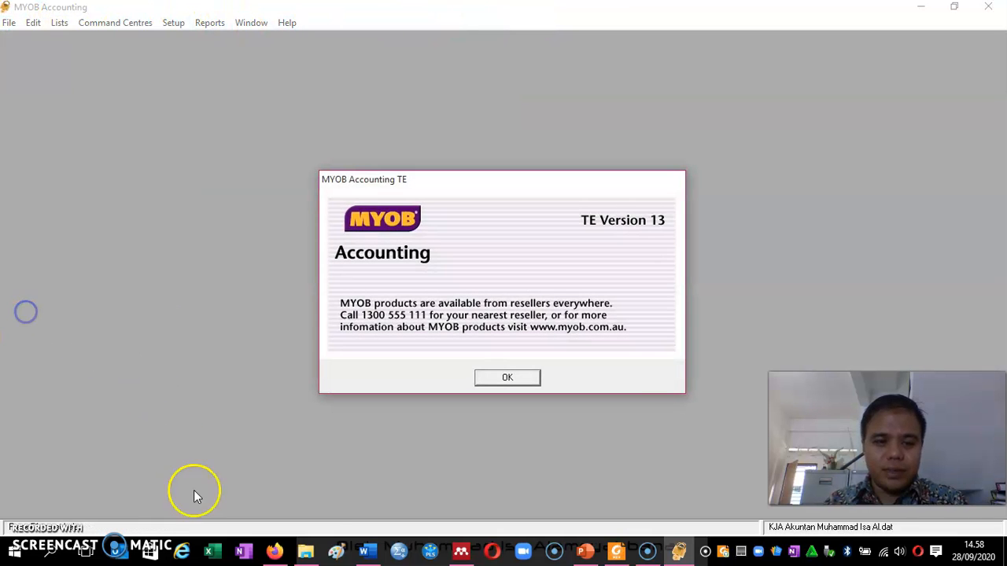
click(513, 377)
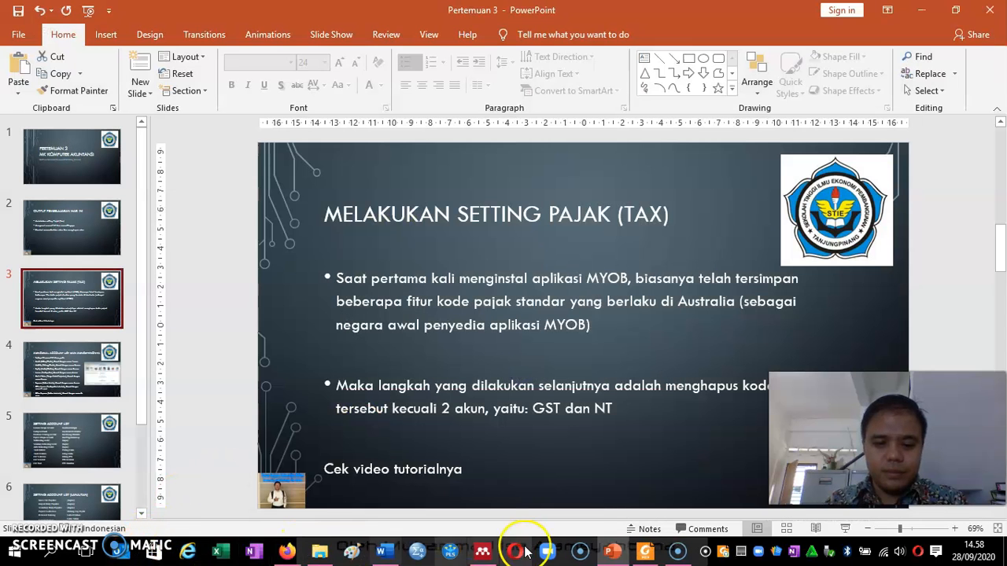